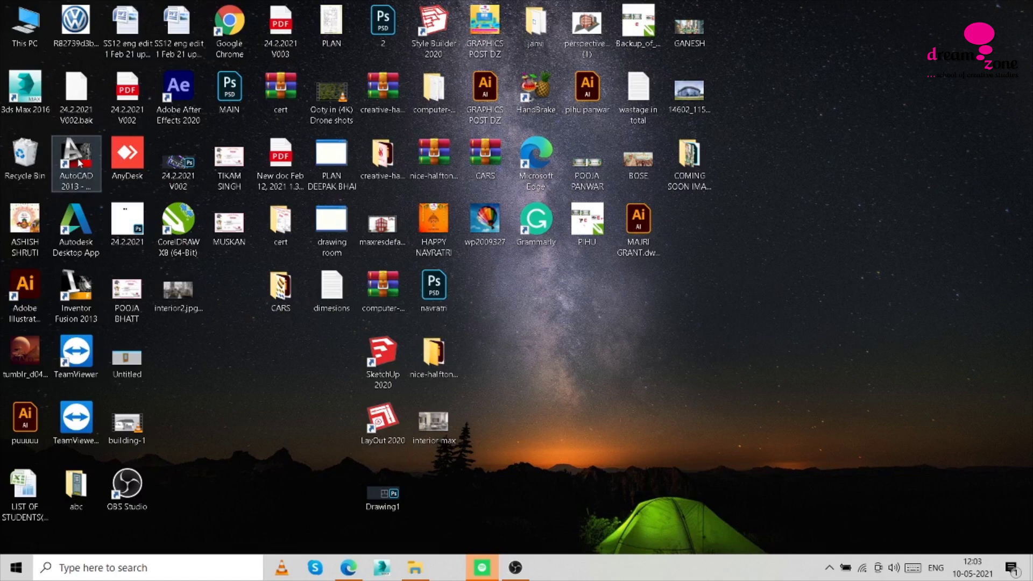
Start AutoCAD 2013 from the desktop.
double_click(79, 162)
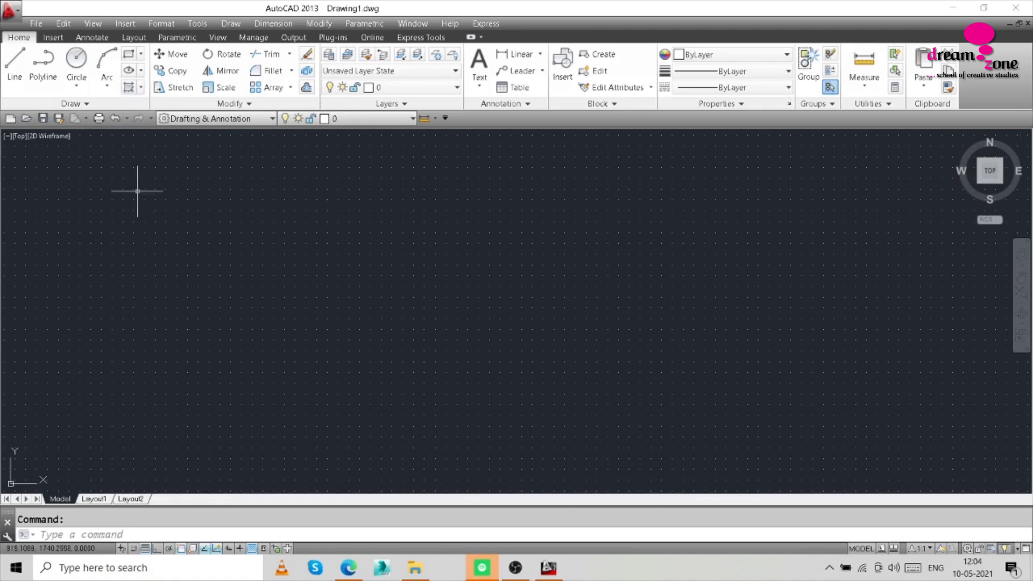
left_click(19, 14)
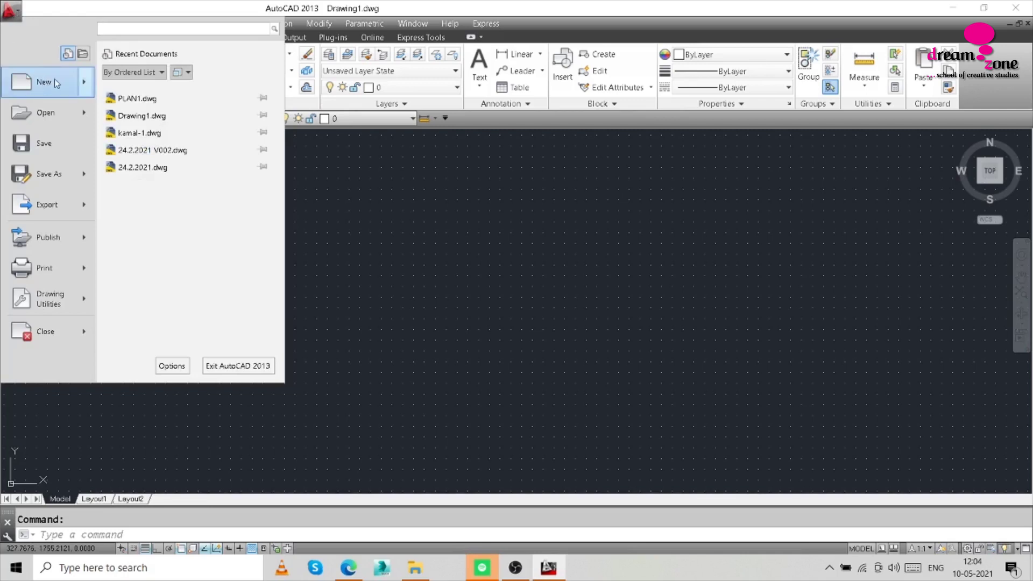
mouse_move(51, 82)
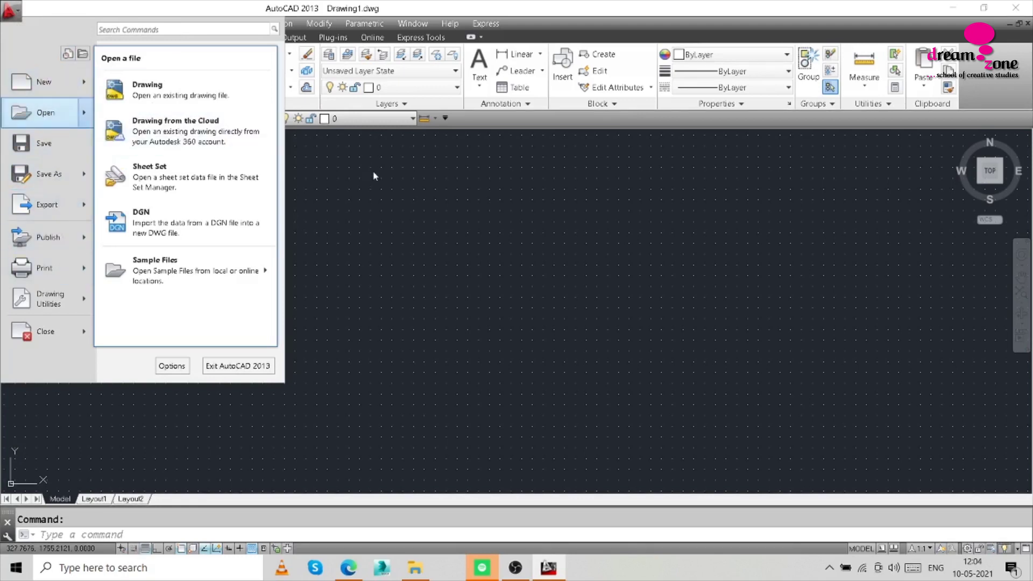
left_click(369, 185)
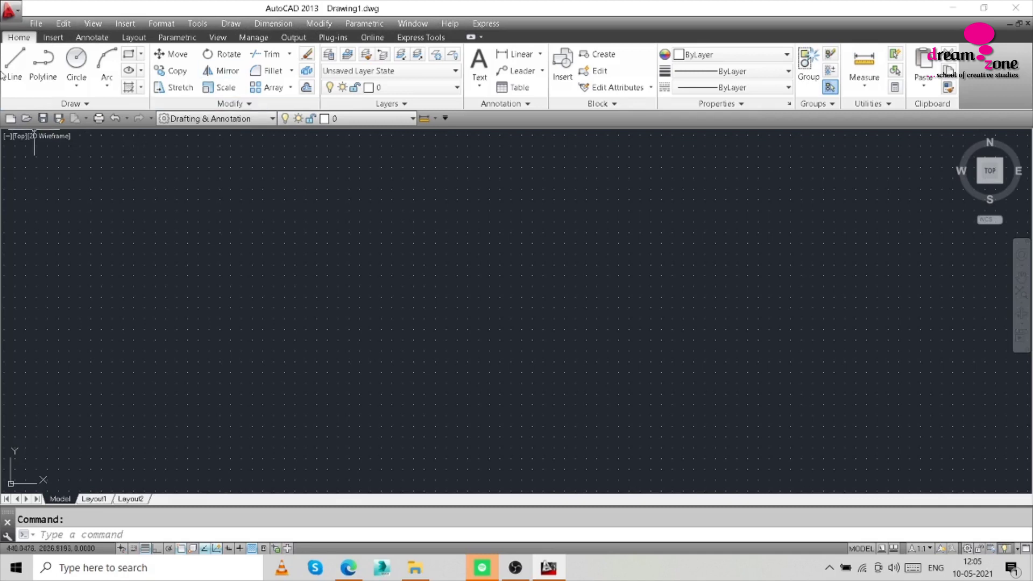
left_click(54, 38)
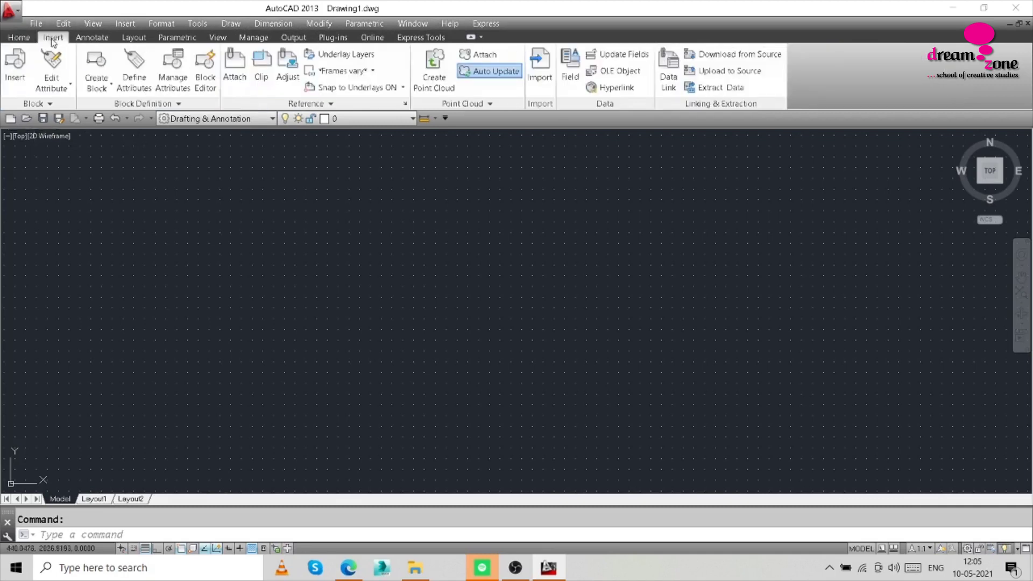
left_click(93, 39)
left_click(134, 39)
left_click(18, 39)
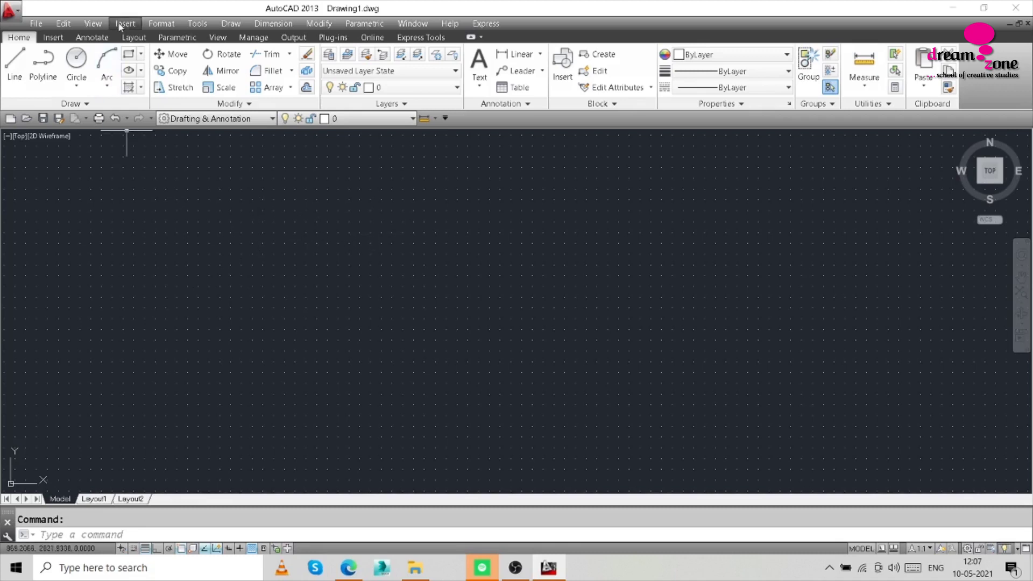
left_click(160, 25)
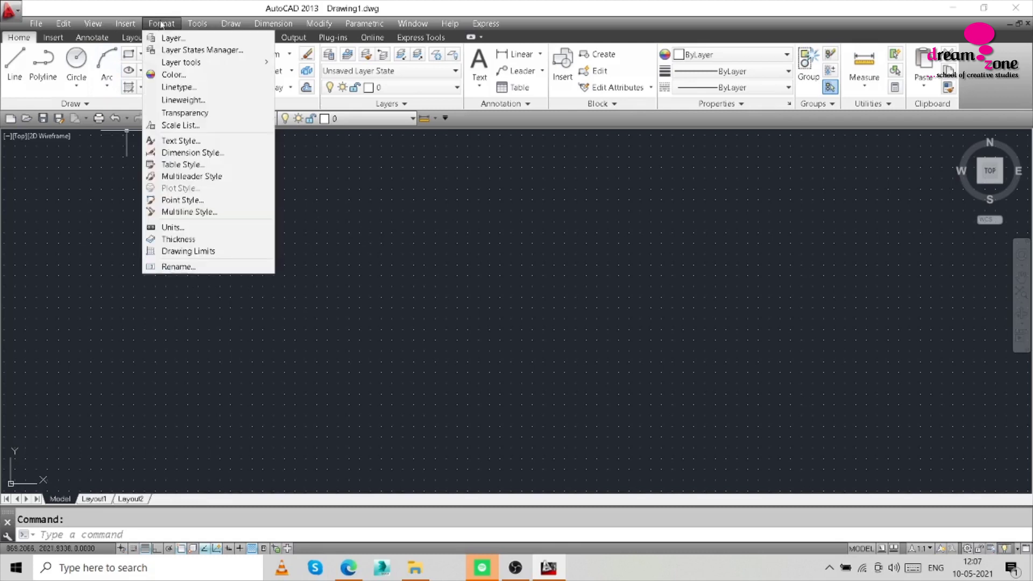
left_click(190, 230)
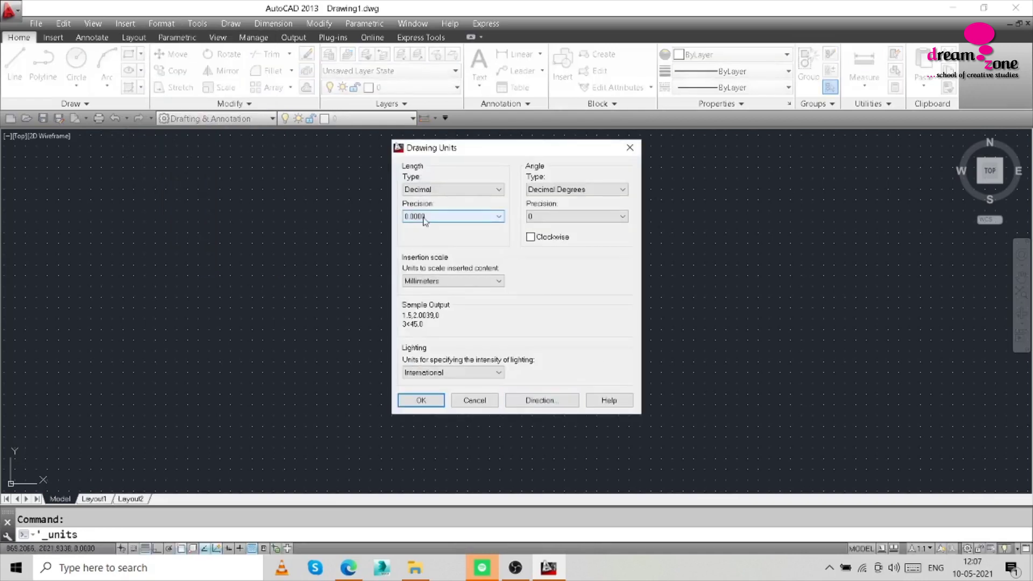
left_click(484, 403)
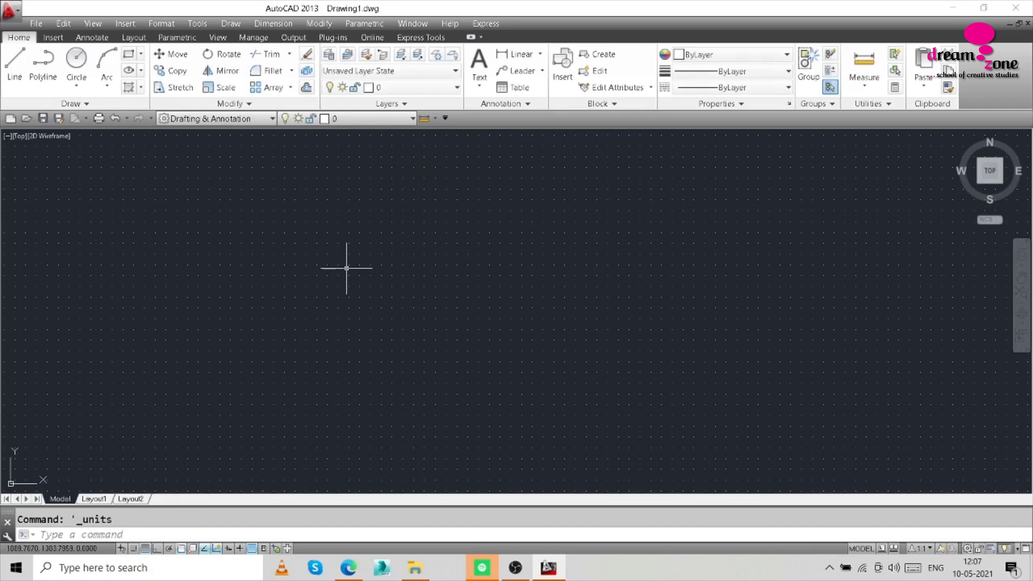
left_click(159, 25)
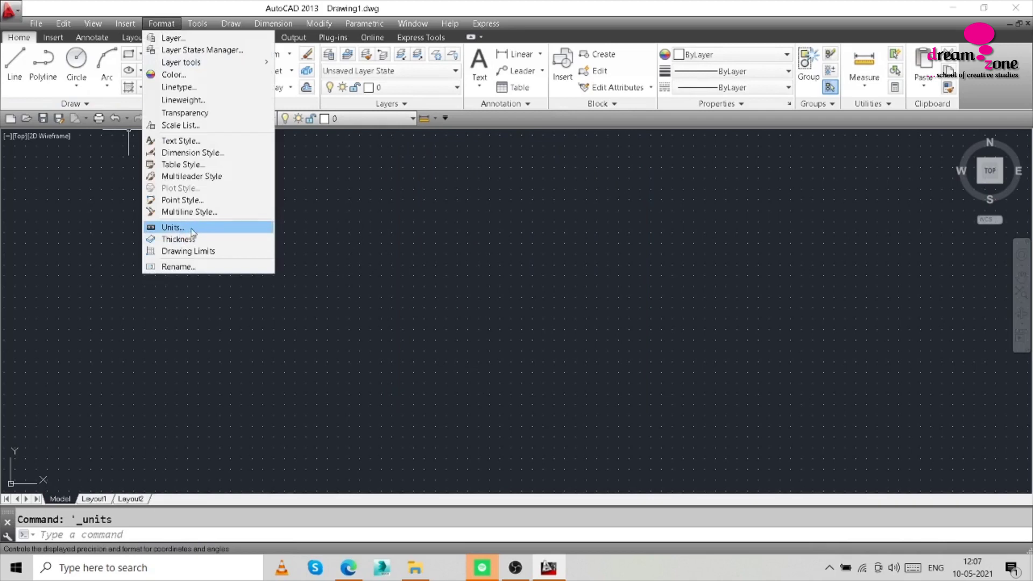
left_click(346, 213)
left_click(350, 224)
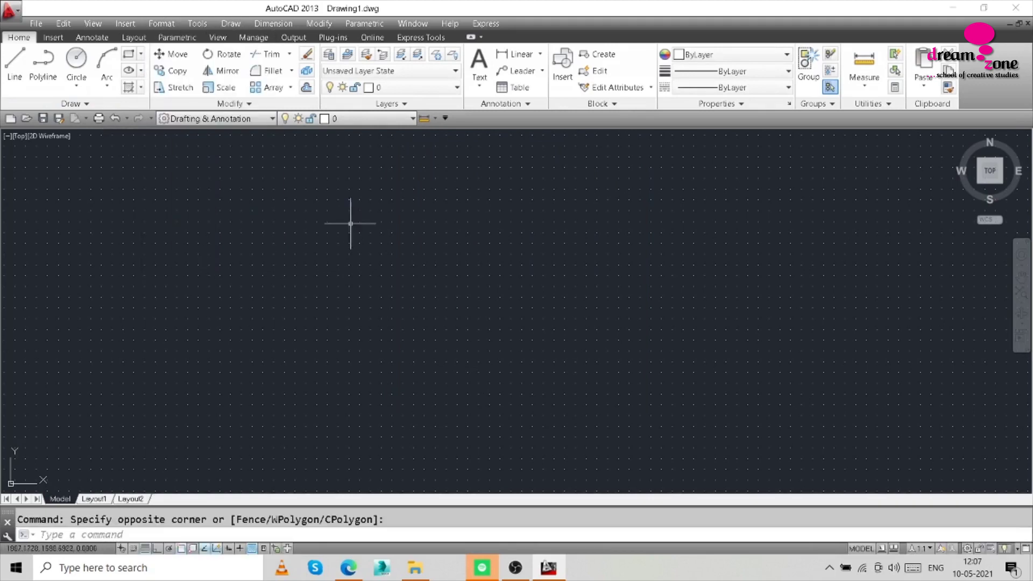
Open the Drawing Units settings with the UN command.
left_click(112, 533)
type("UN")
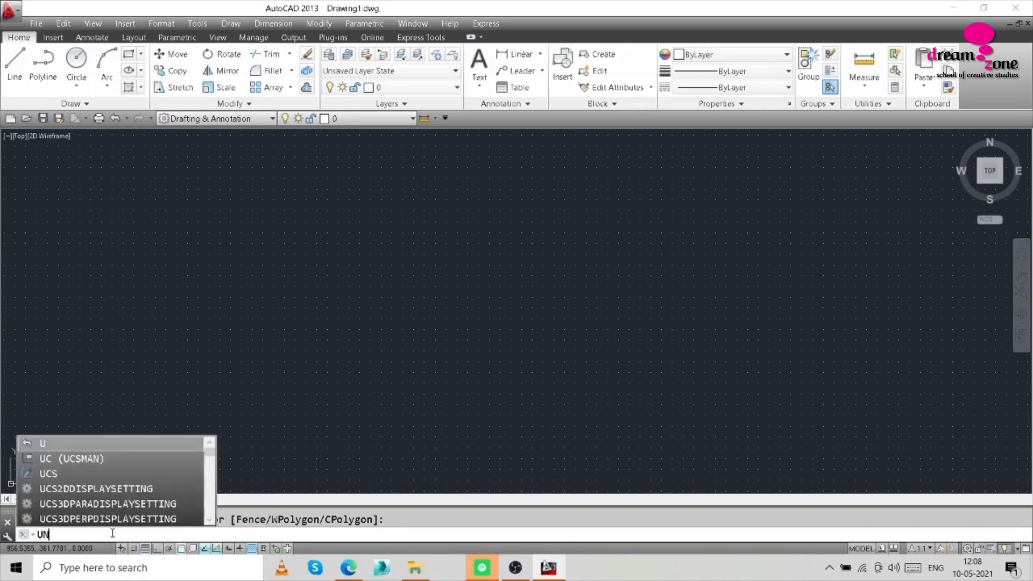
key("Return")
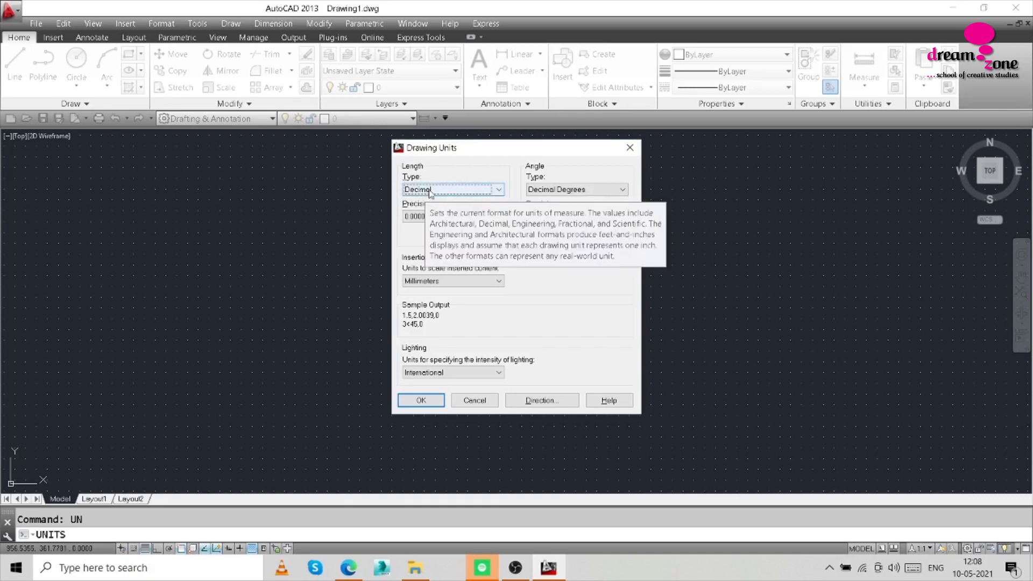
Set the length type to Architectural and review the fractional precision options it offers.
left_click(500, 193)
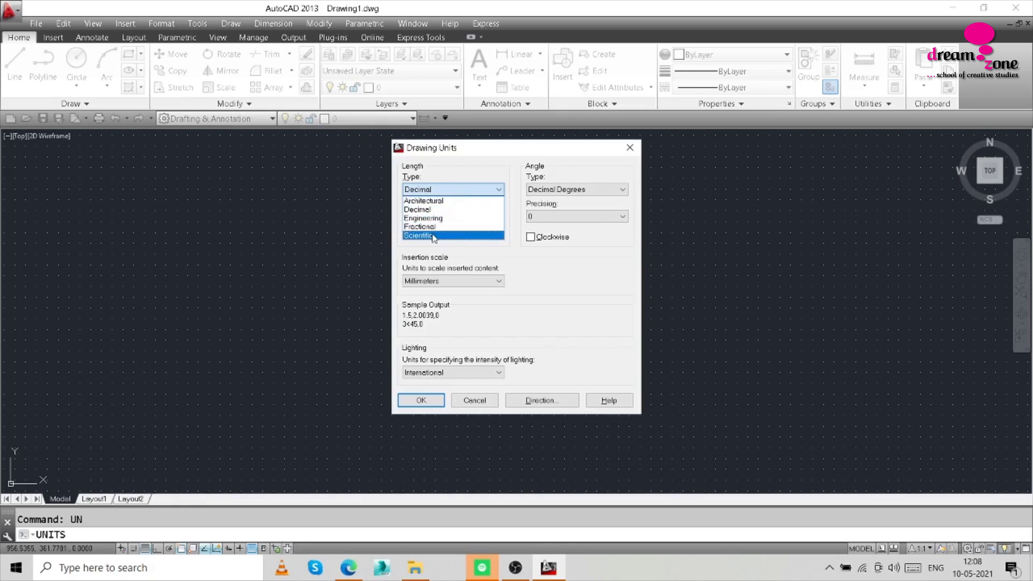
left_click(450, 203)
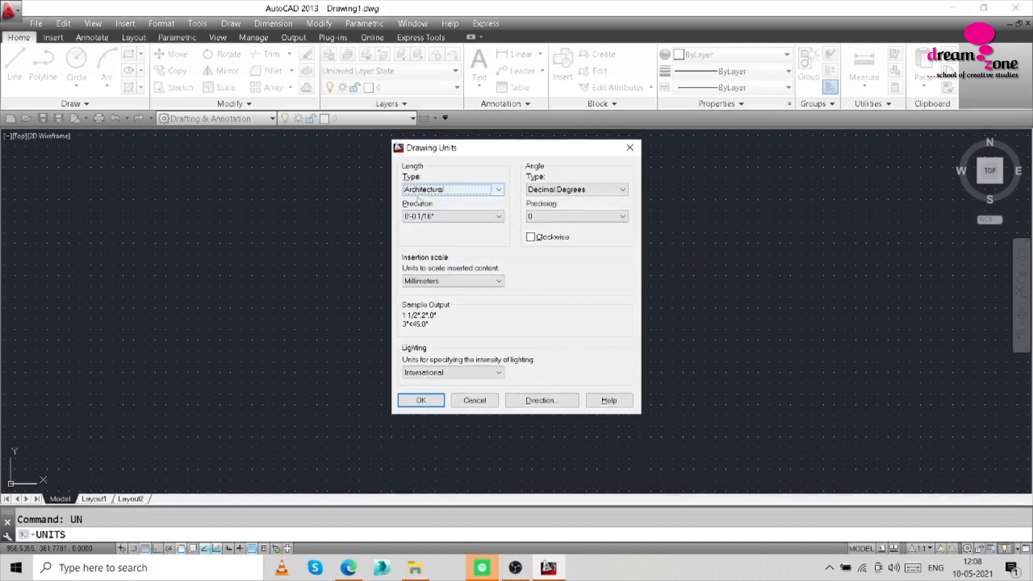
left_click(476, 218)
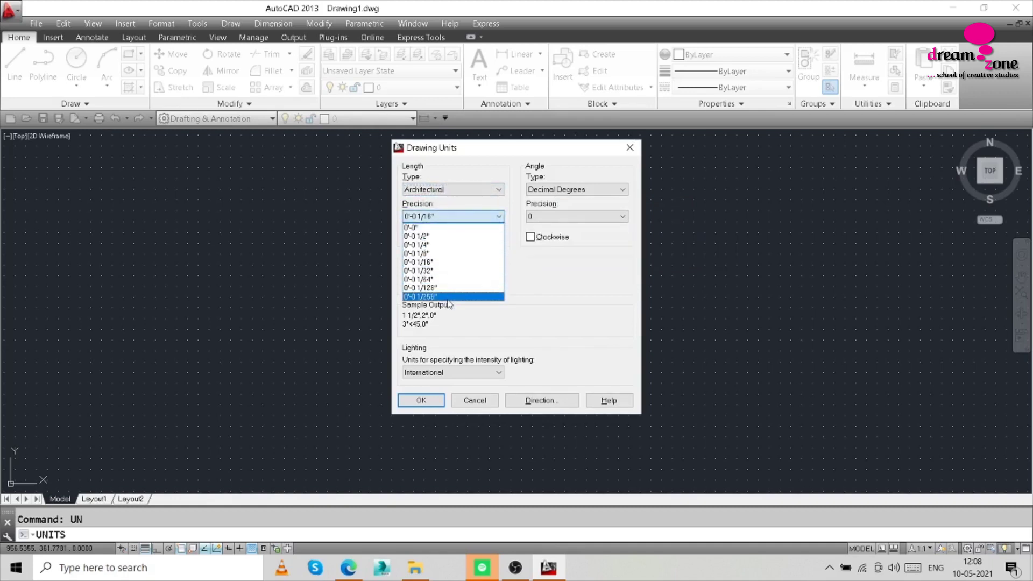
left_click(452, 216)
Set the length type to Decimal with a precision of 0.00.
left_click(452, 191)
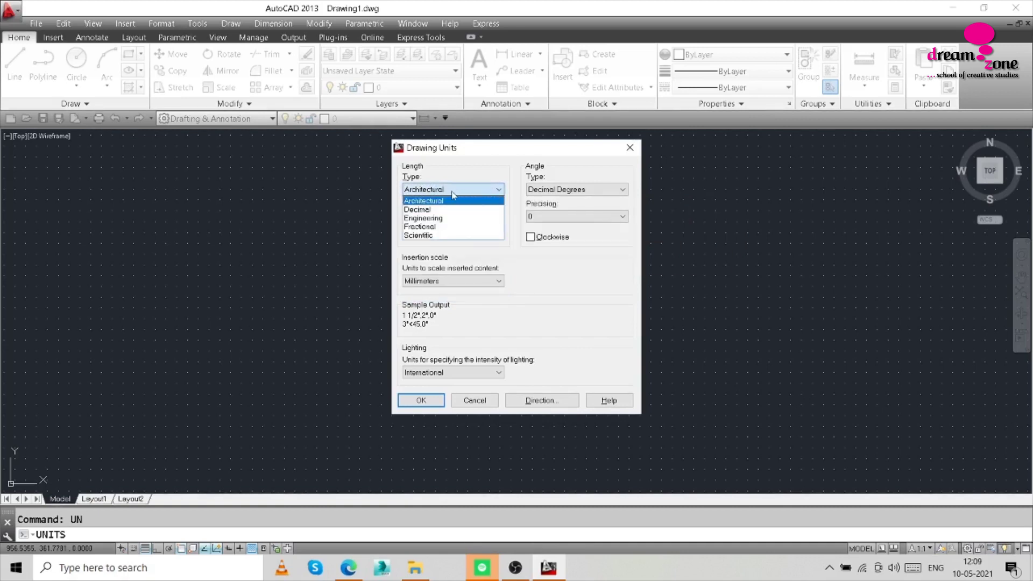
left_click(438, 210)
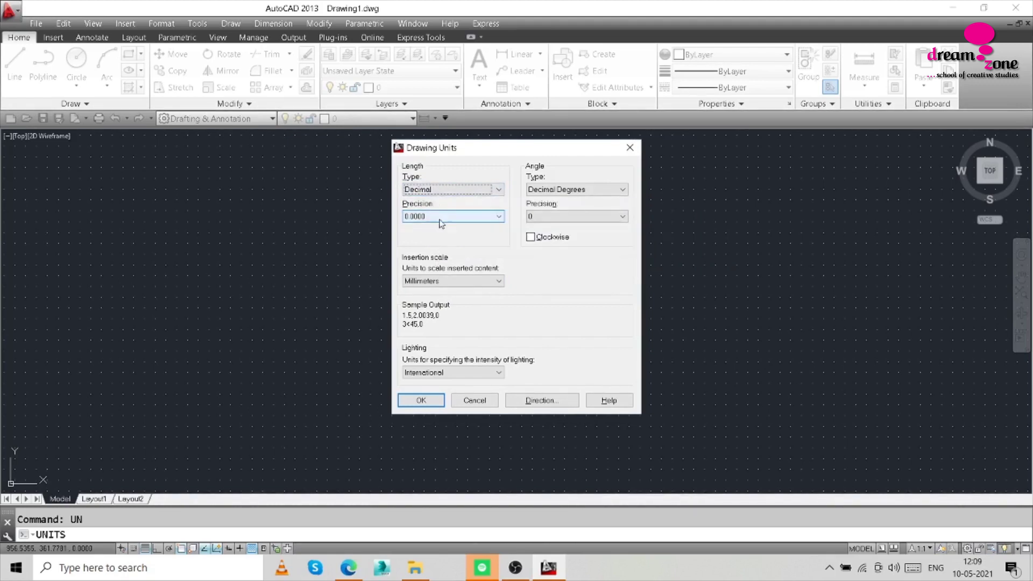
left_click(451, 218)
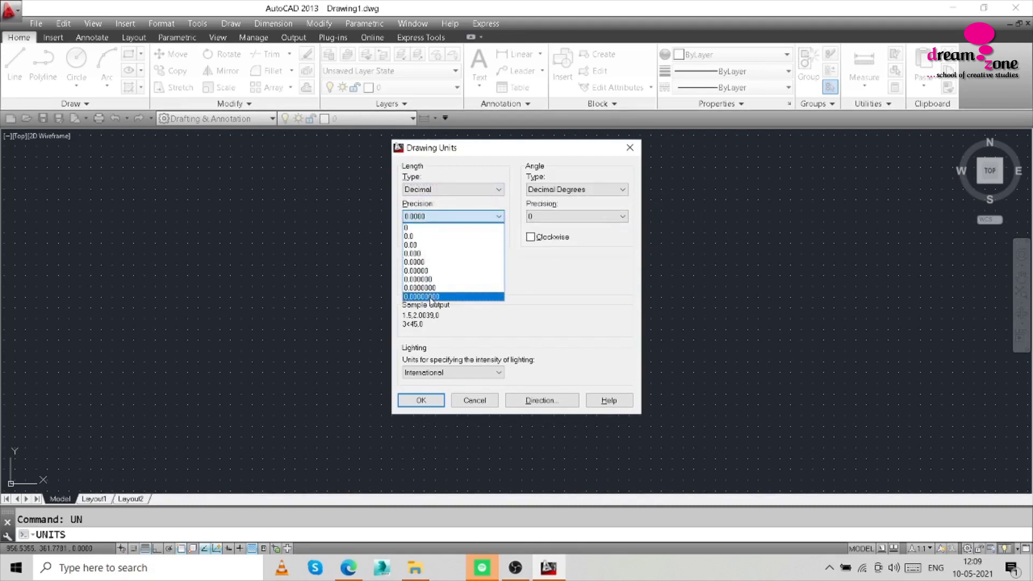
left_click(427, 245)
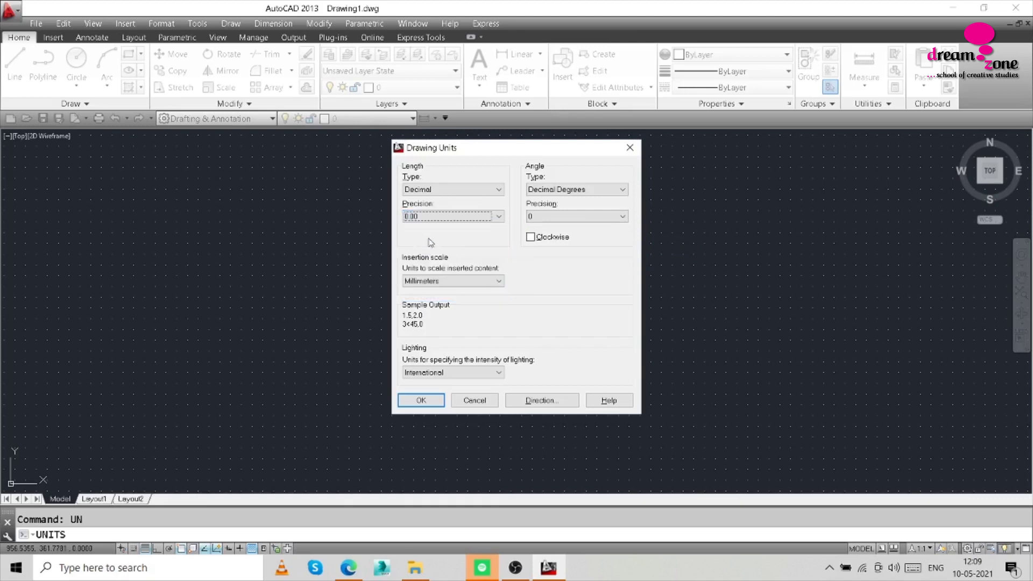
Set the length type to Engineering and review the precision options available for it.
left_click(464, 193)
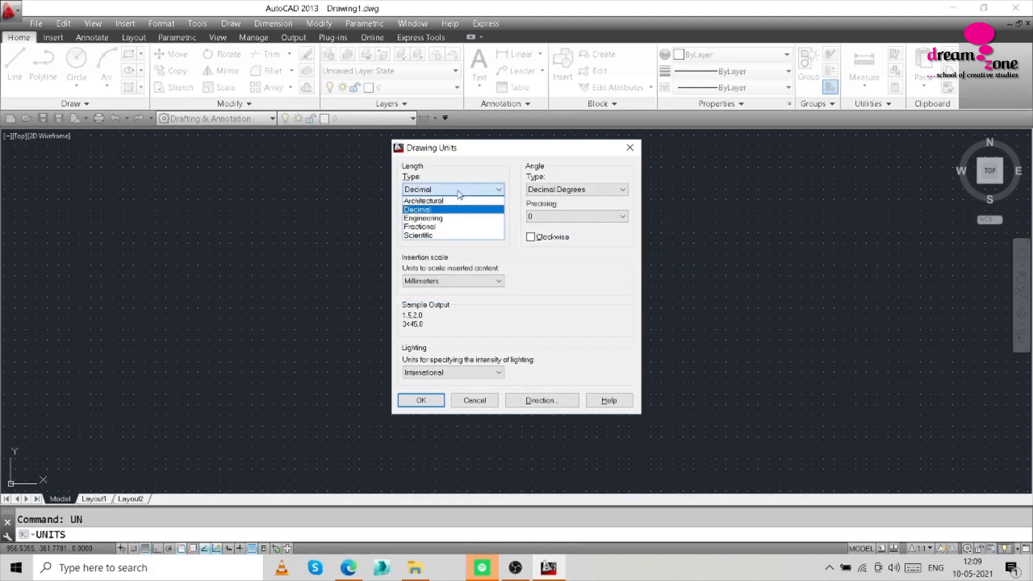
left_click(445, 221)
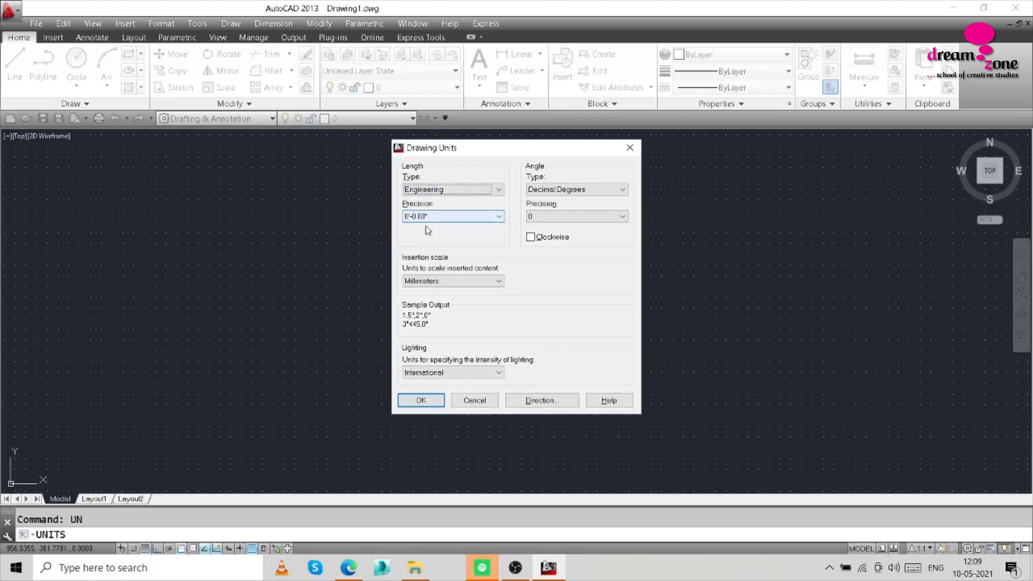
left_click(435, 217)
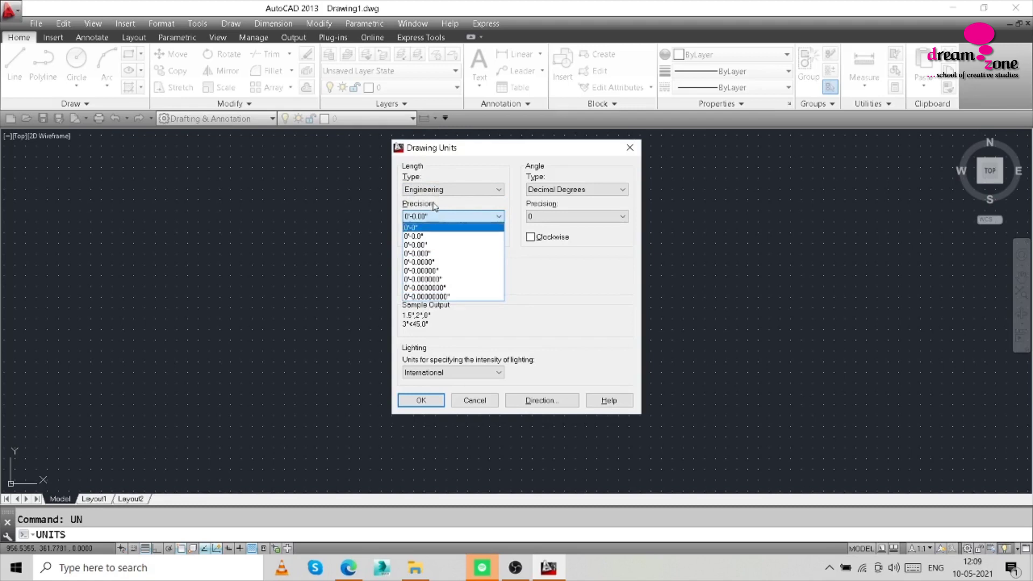
left_click(434, 217)
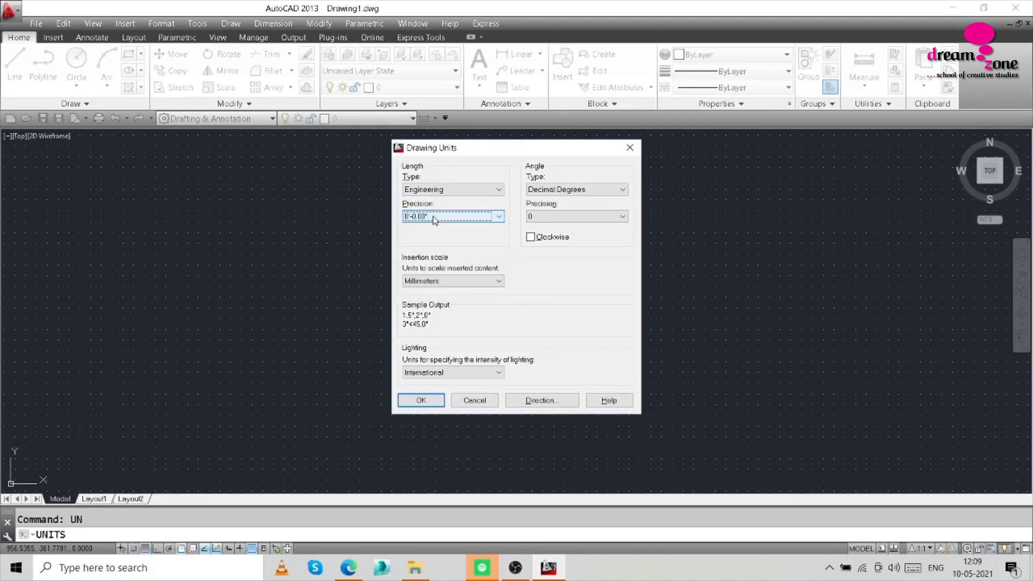
Switch the length type back to Architectural and check its precision options for comparison with Engineering.
left_click(444, 191)
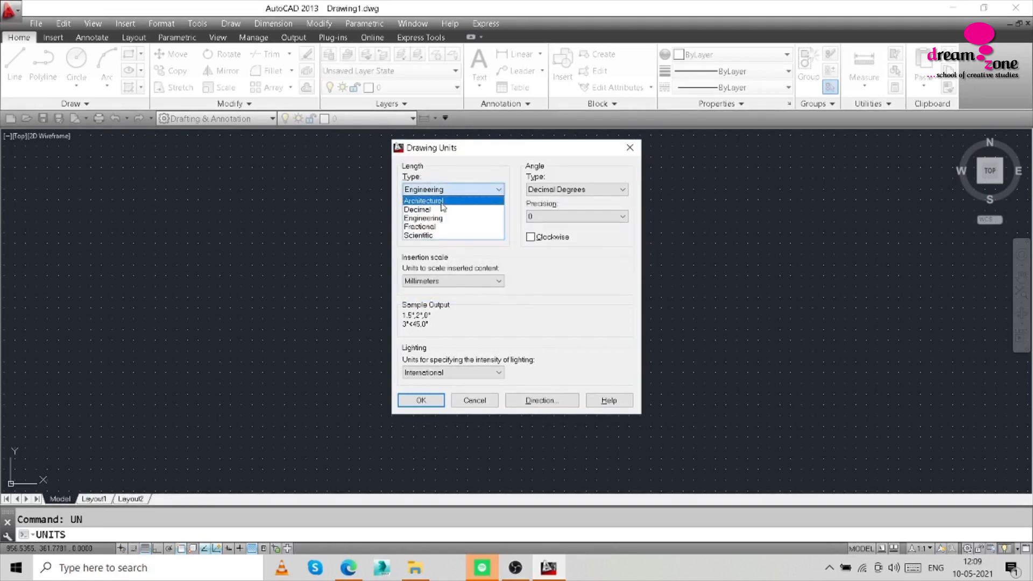
left_click(441, 202)
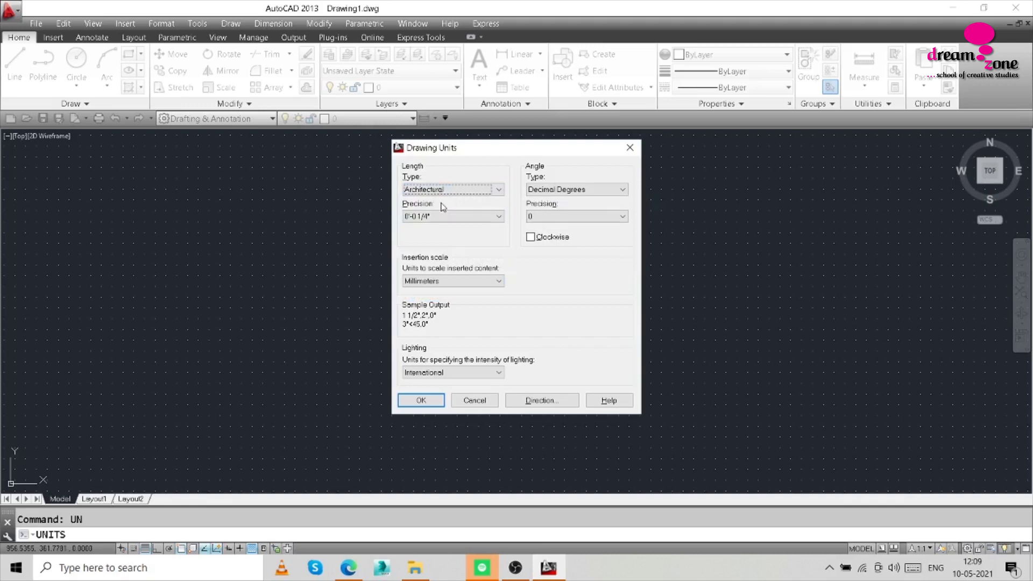
left_click(482, 221)
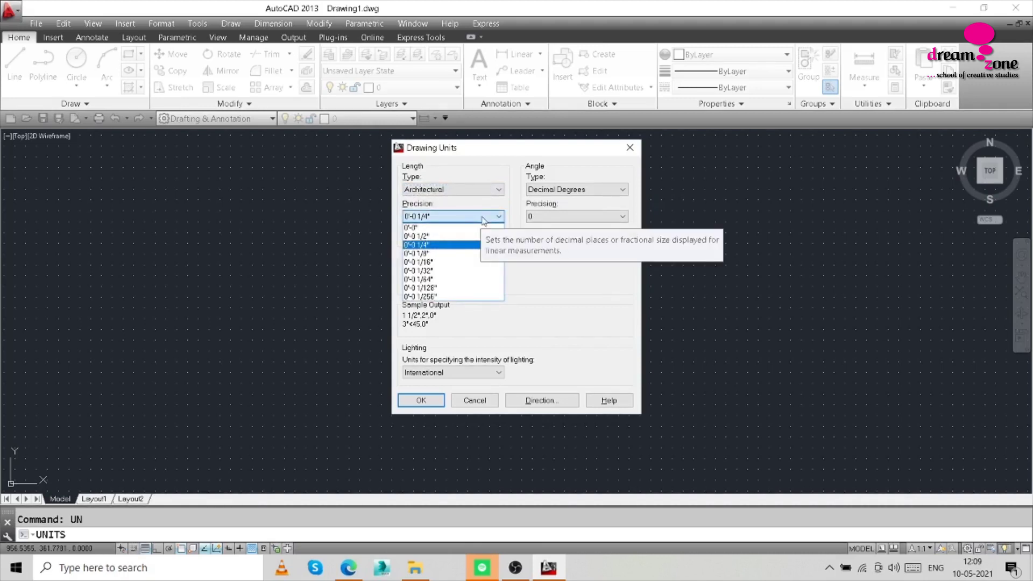
left_click(482, 217)
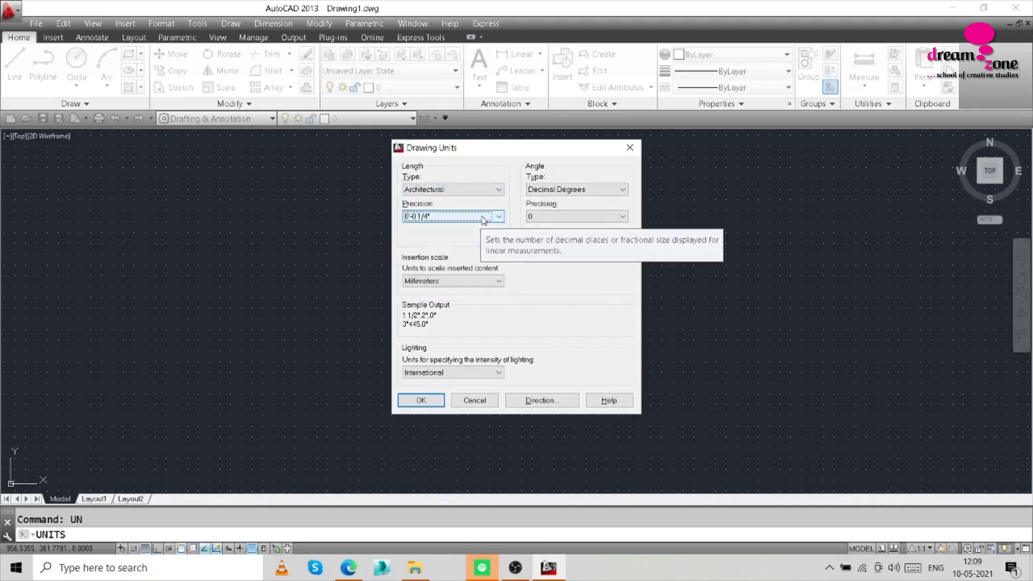
Change the length type to Engineering again and examine its feet-and-decimal-inch precision options.
left_click(453, 191)
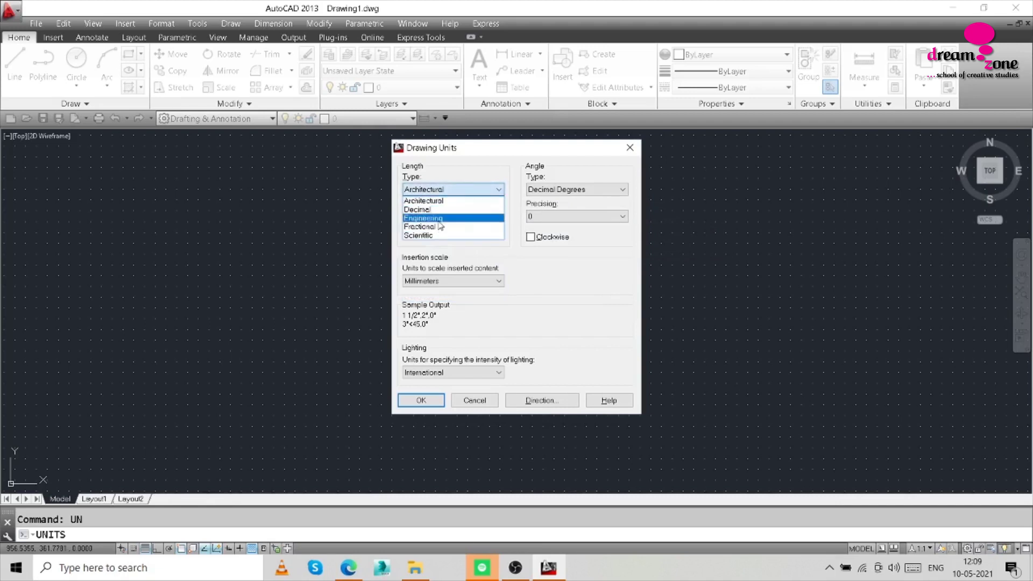
left_click(441, 218)
left_click(442, 216)
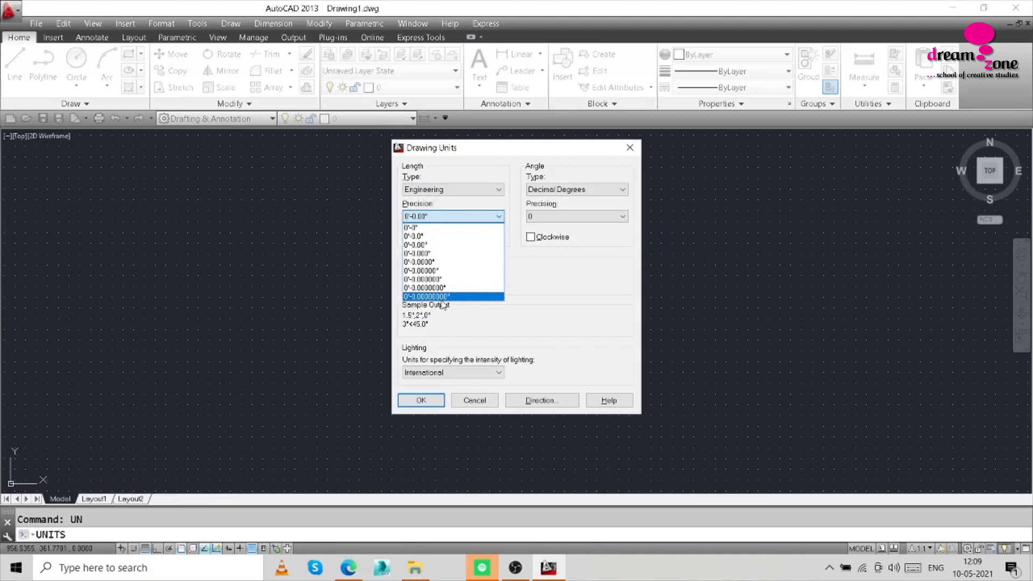
left_click(445, 216)
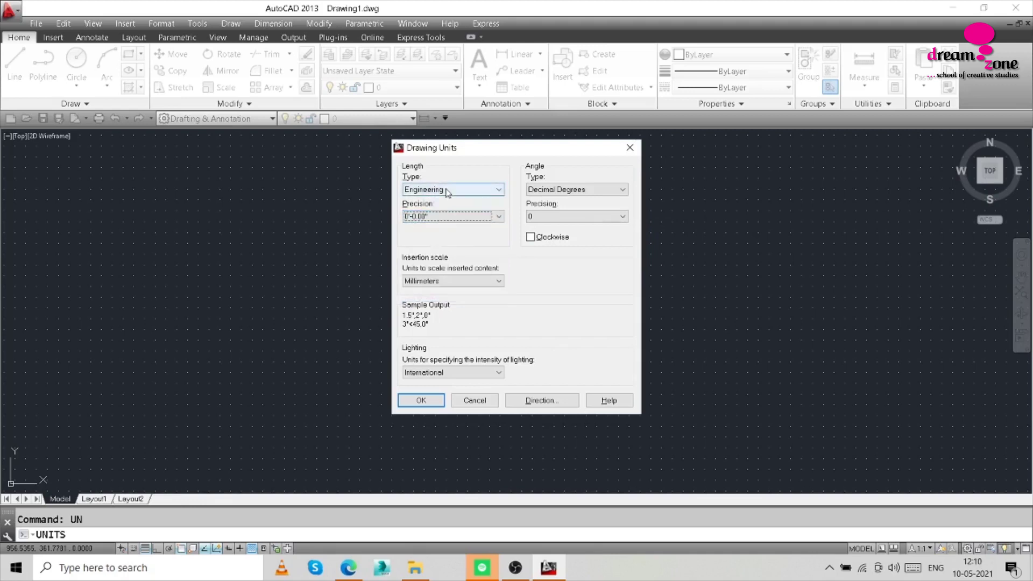
Return the length type to Architectural and look through its feet-and-fractional-inch precision options.
left_click(444, 192)
left_click(435, 201)
left_click(436, 217)
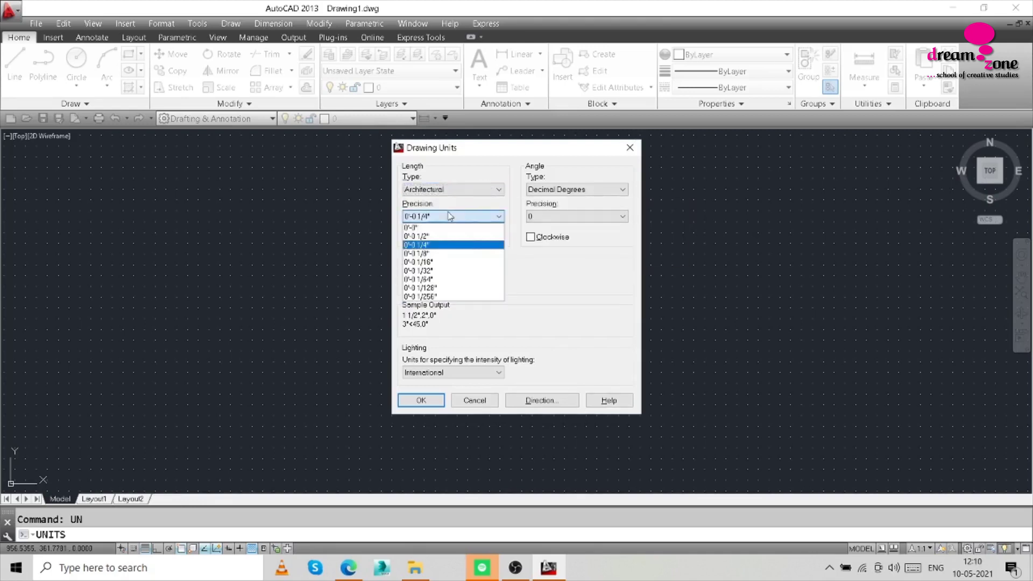
left_click(425, 237)
Try the Fractional and Scientific length types and look through the precision options for Scientific.
left_click(458, 191)
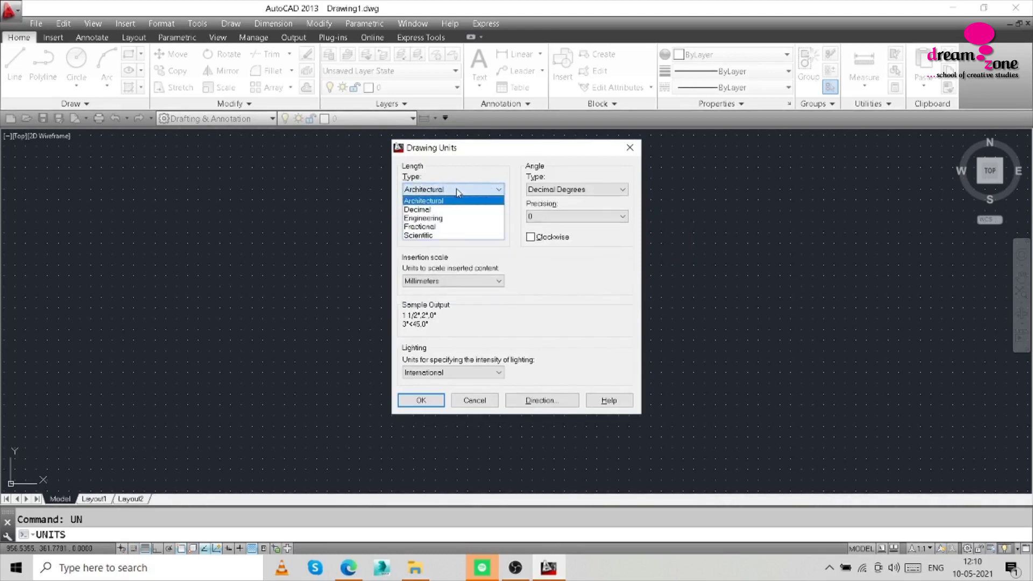
left_click(448, 226)
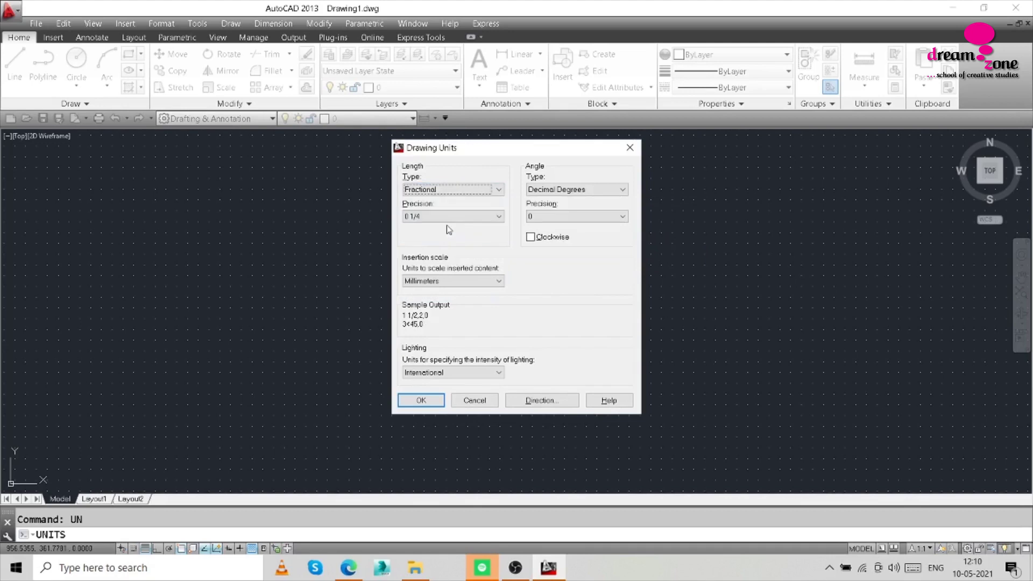
left_click(452, 191)
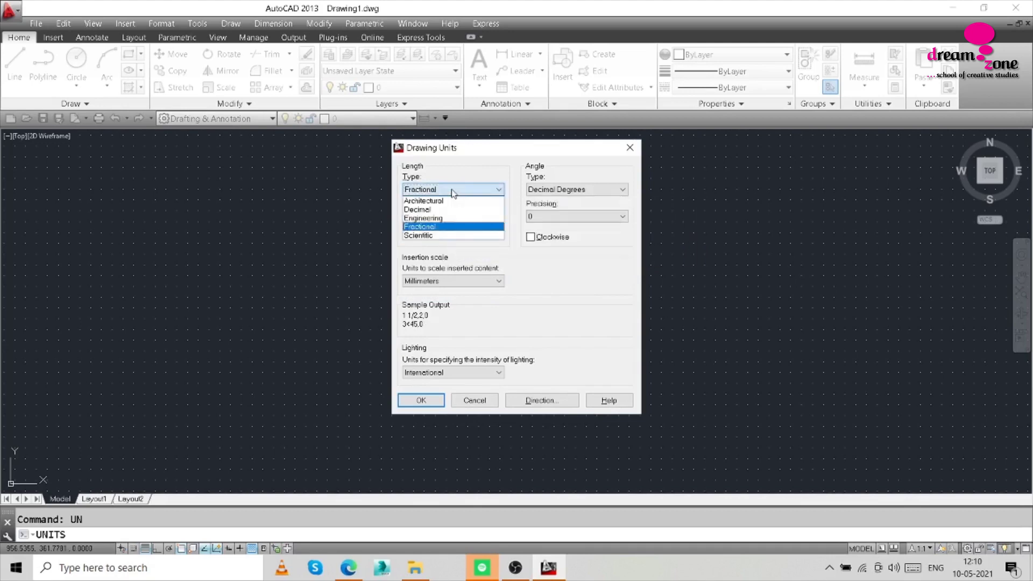
left_click(447, 236)
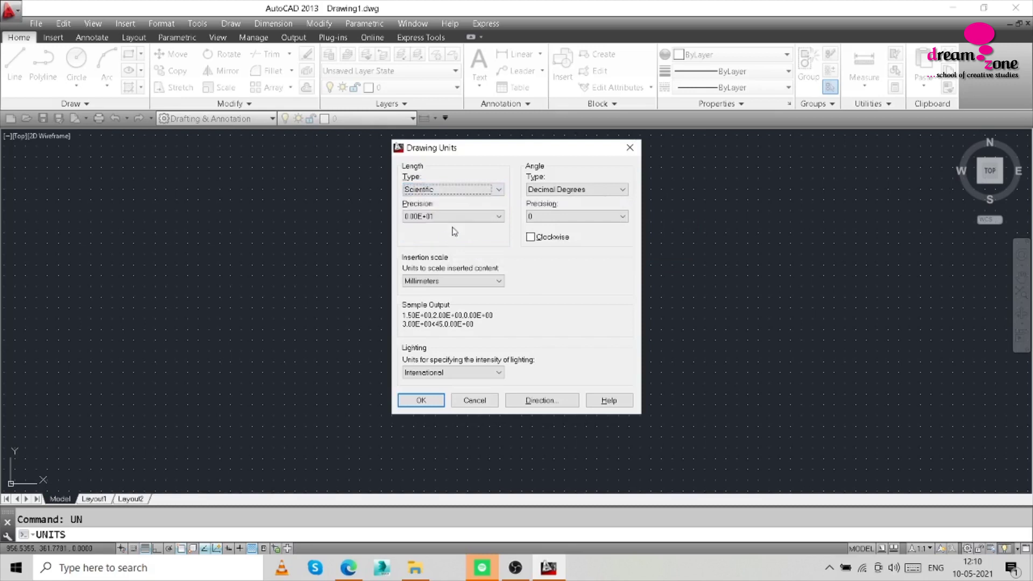
left_click(451, 218)
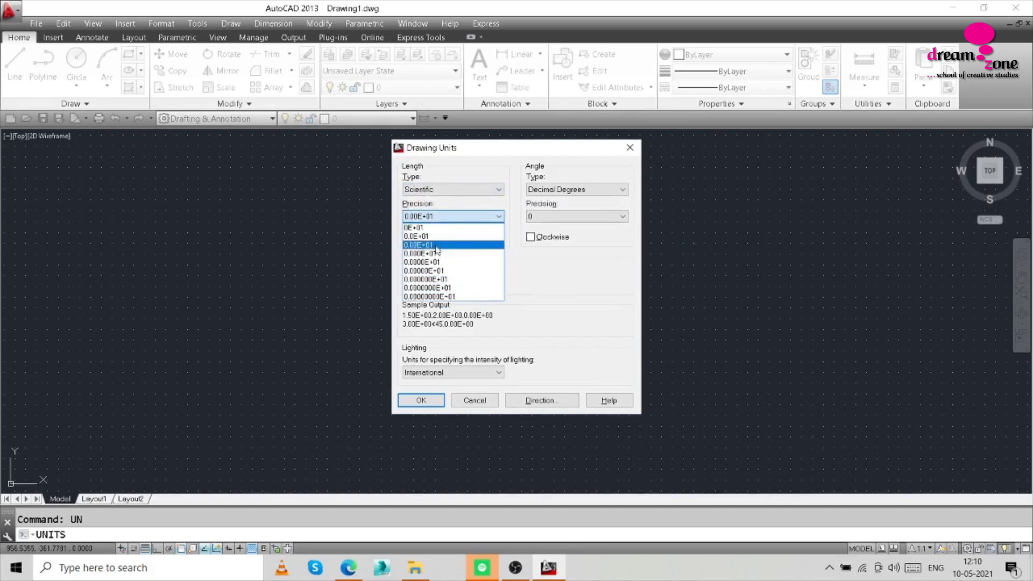
left_click(477, 217)
Set the length type to Decimal, and the angle type to Decimal Degrees with a precision of 0.
left_click(473, 189)
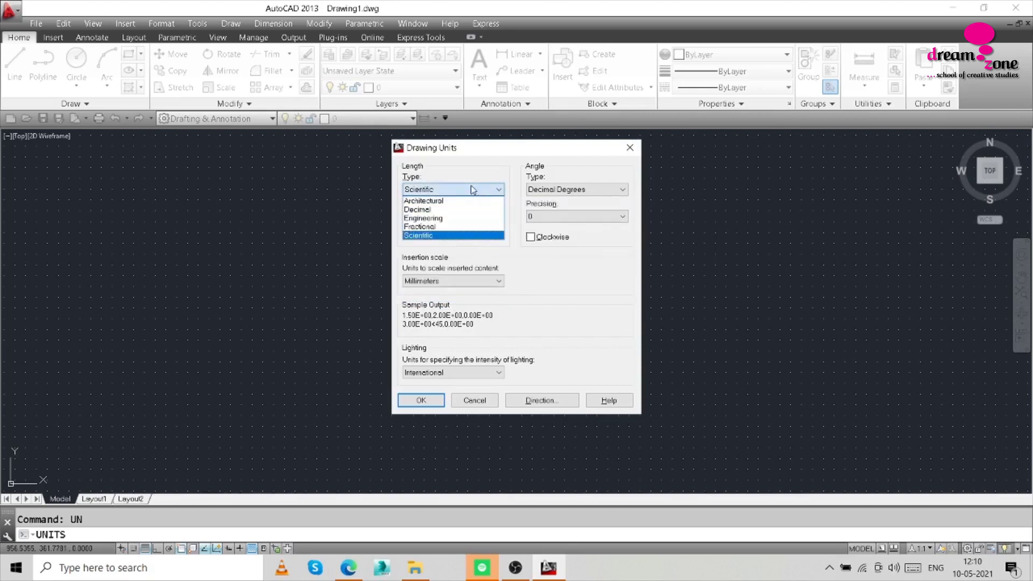
left_click(431, 210)
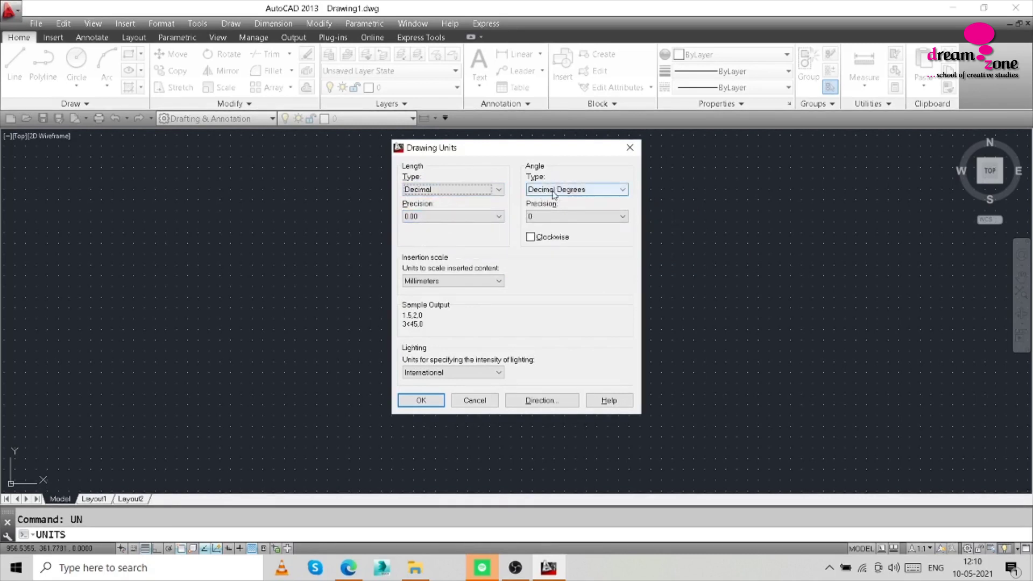
left_click(592, 189)
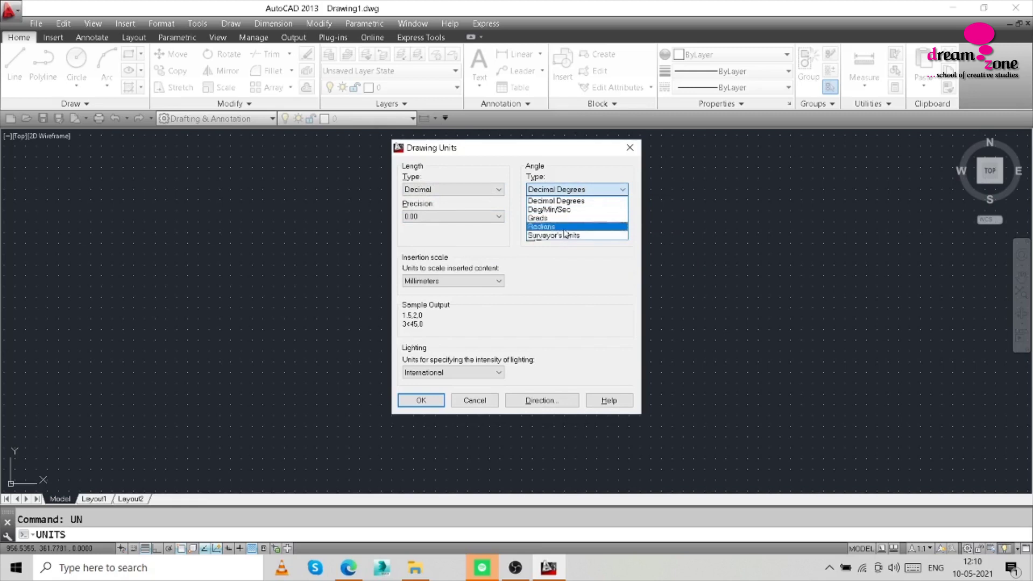
left_click(581, 203)
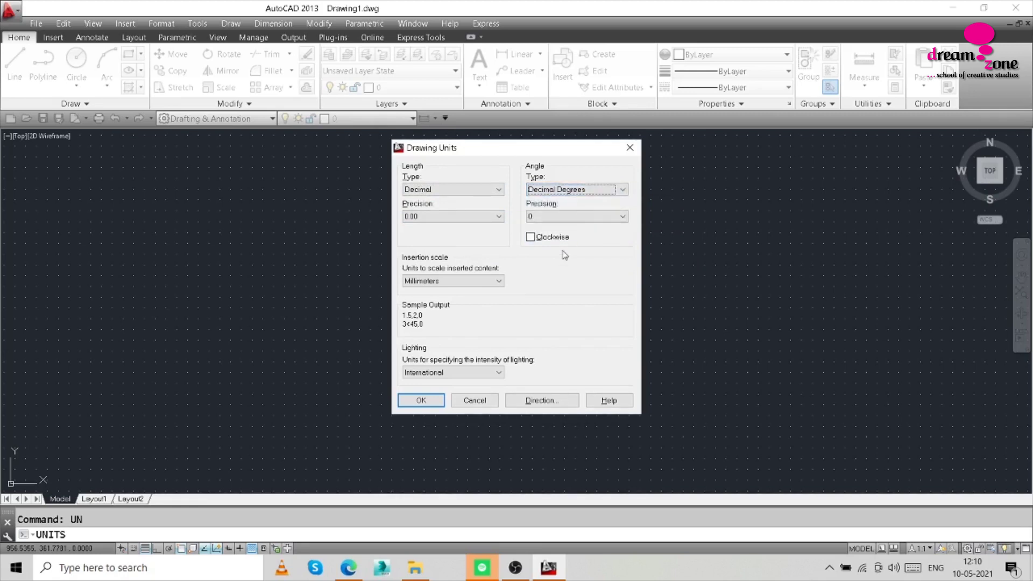
left_click(550, 218)
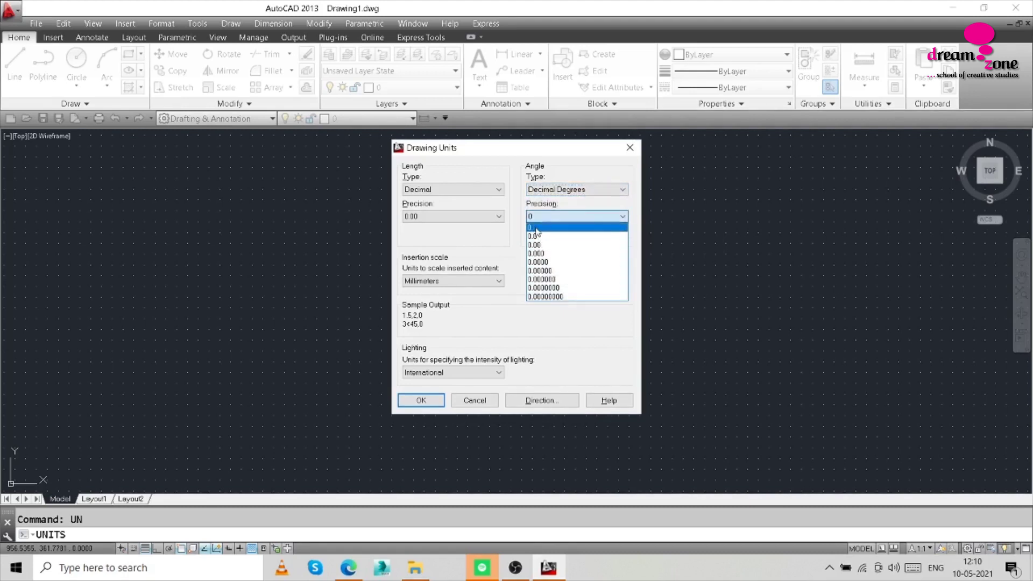
left_click(536, 228)
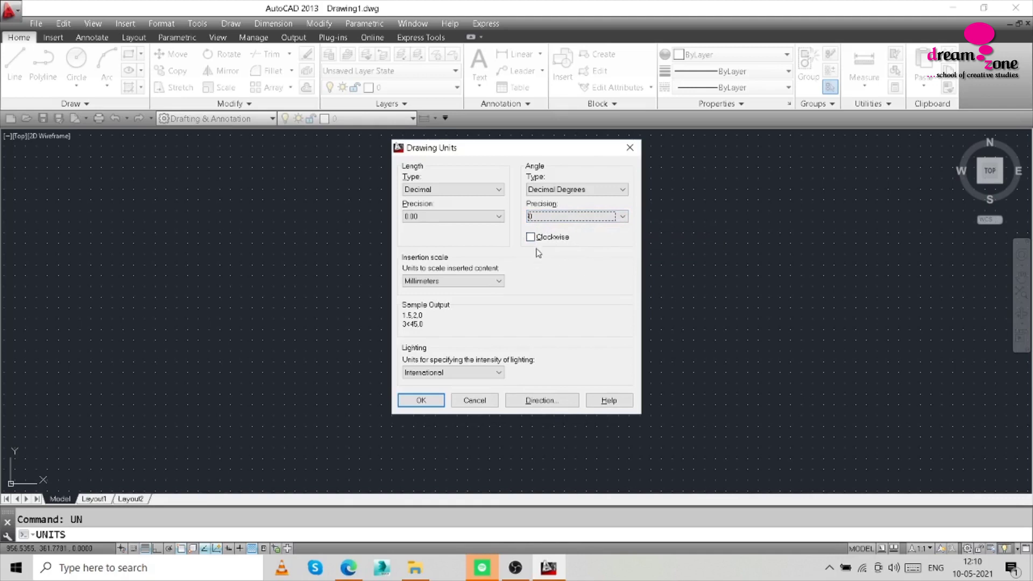
Try the Clockwise angle option, turn it off again, and review the available insertion scale units, keeping Millimeters.
left_click(531, 237)
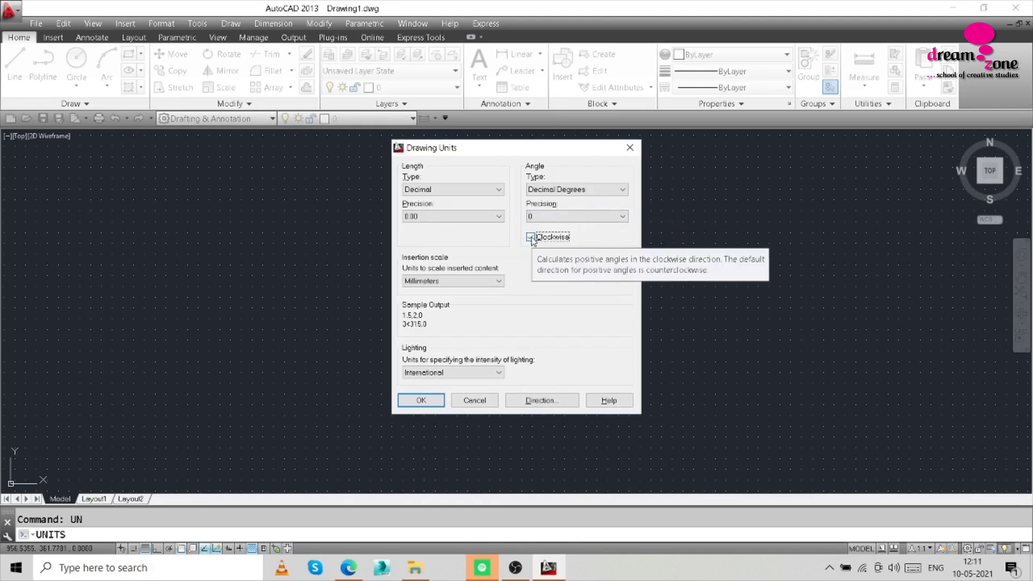
left_click(530, 237)
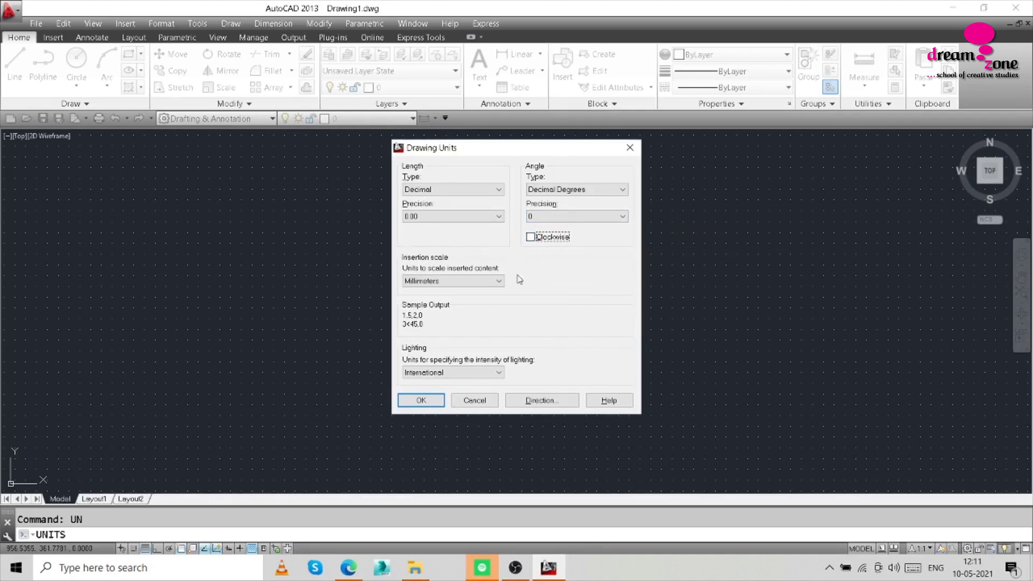
left_click(461, 285)
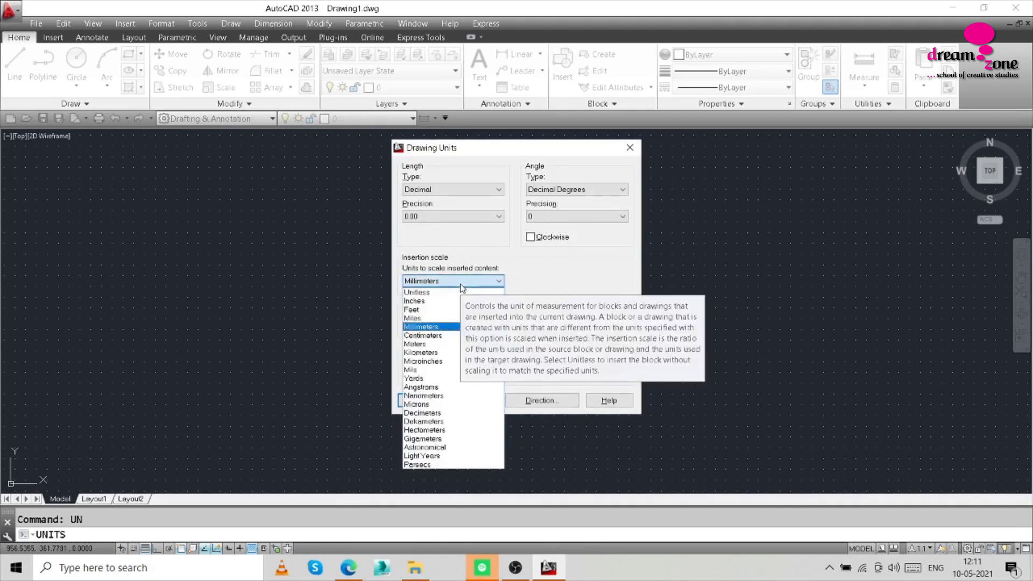
left_click(461, 284)
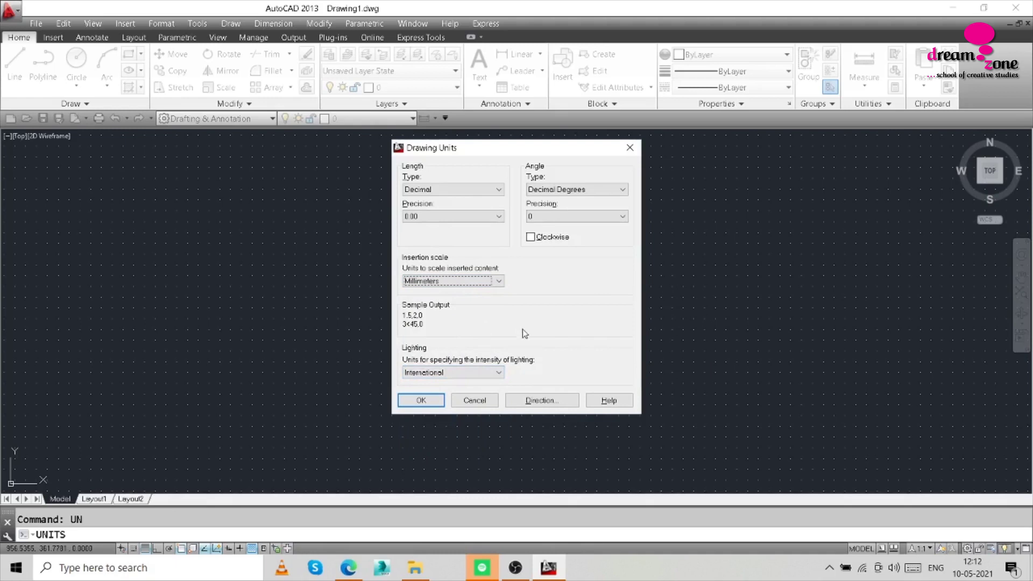
Review the base angle directions, keep East as the base angle, and apply the drawing units.
left_click(544, 405)
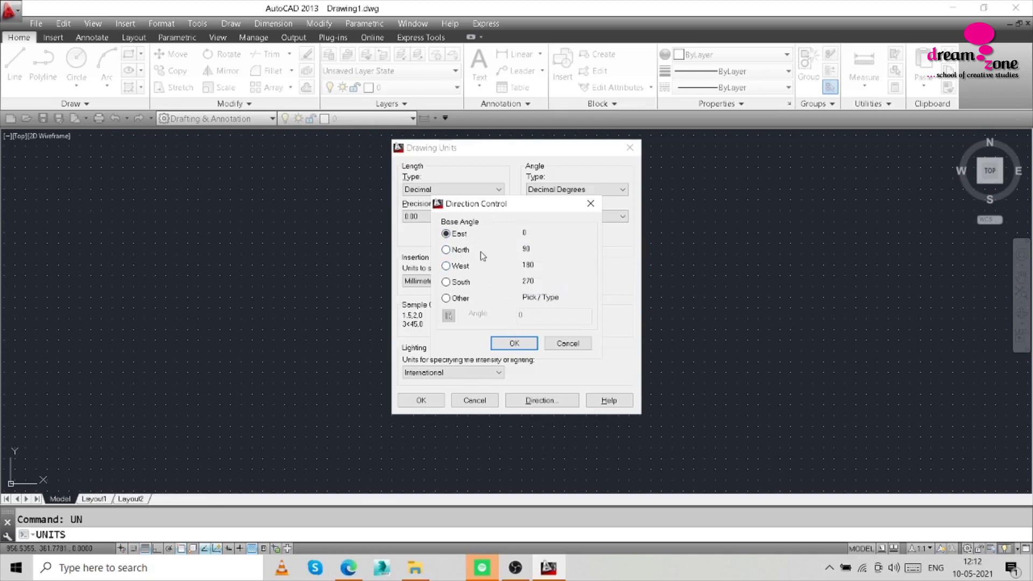
left_click(514, 344)
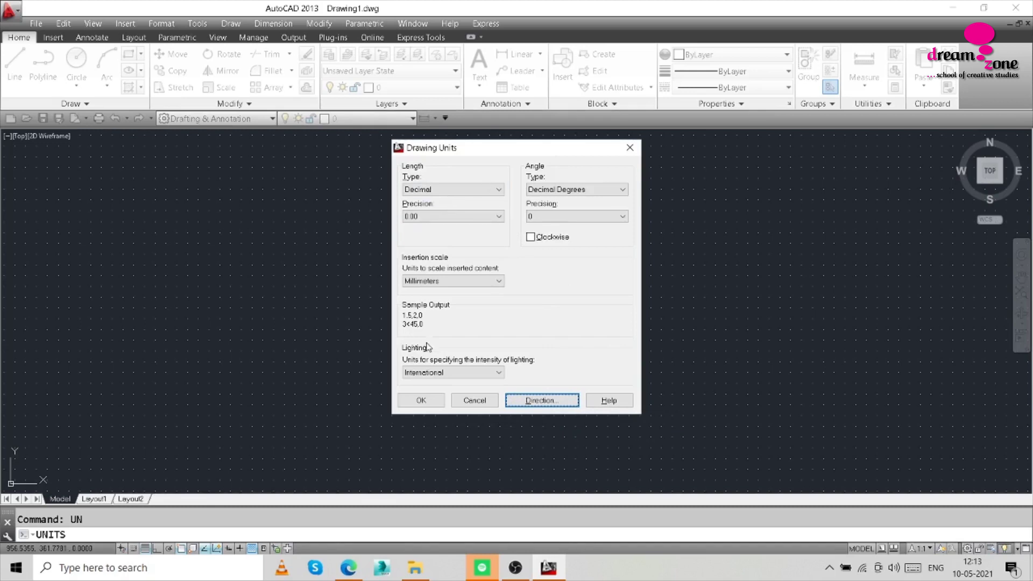
left_click(421, 400)
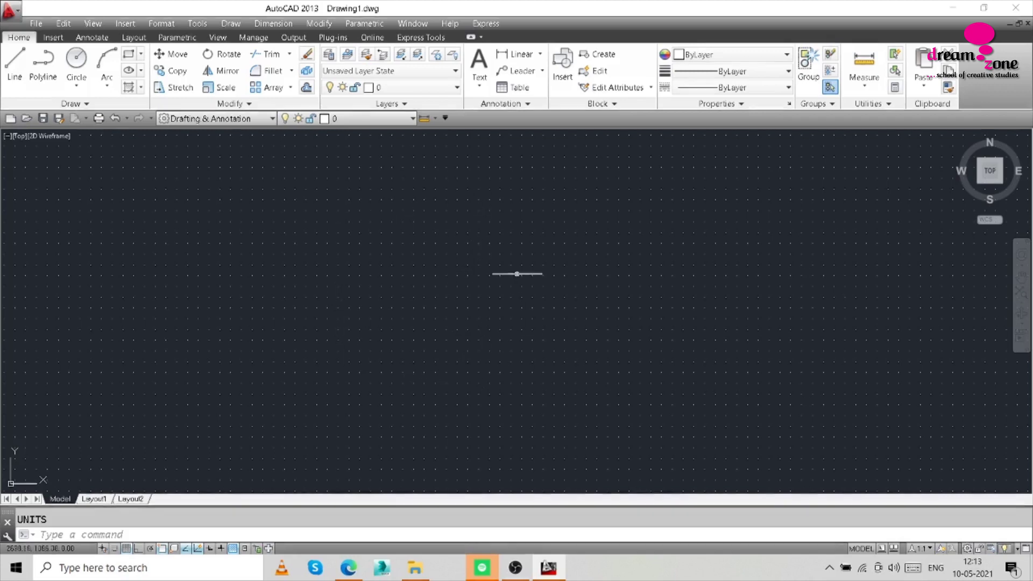
Set the drawing limits with the lower left corner at 0,0 and the upper right corner at 700,500.
left_click(161, 24)
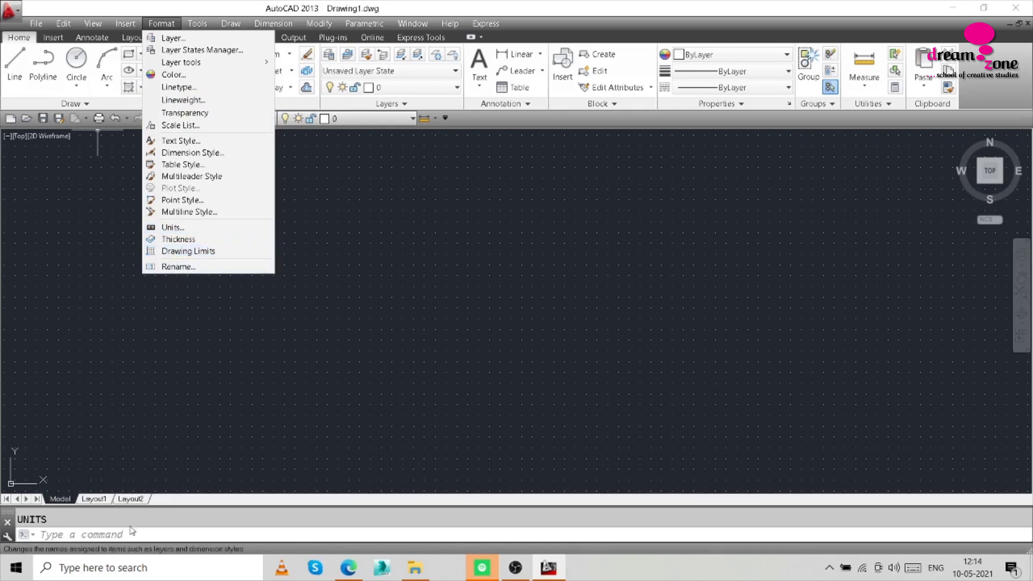
left_click(202, 253)
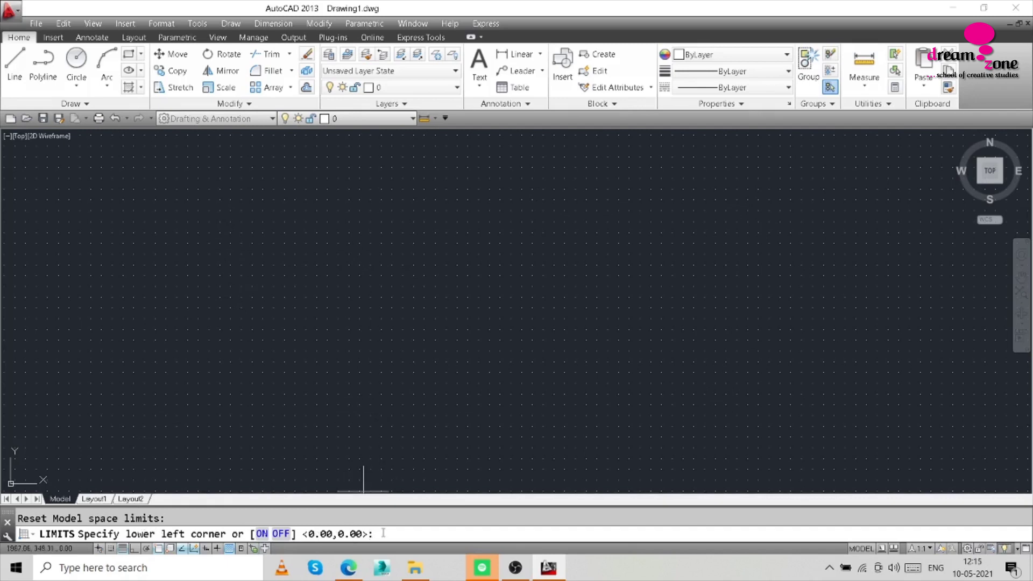
type("0,0")
key("Return")
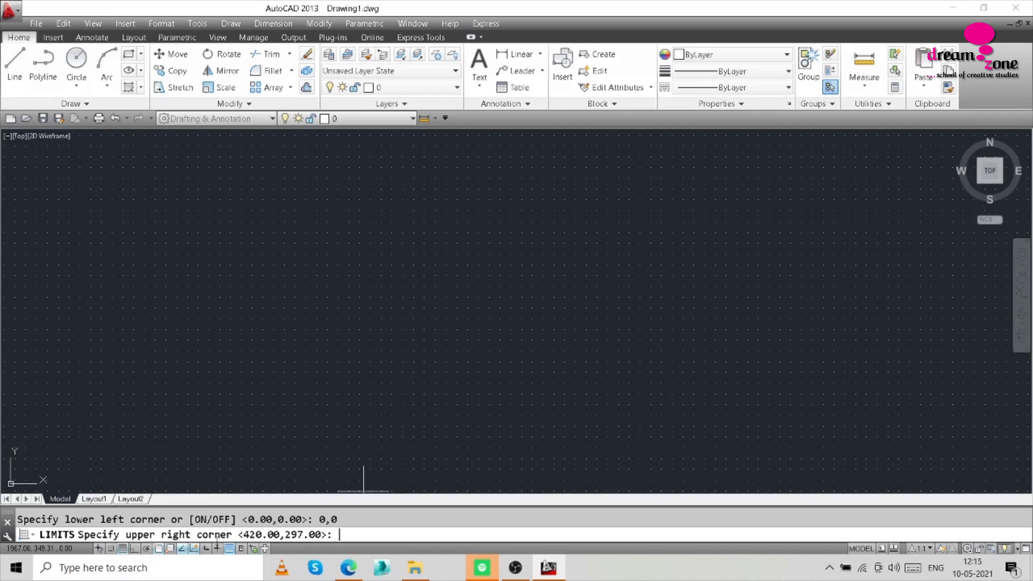
type("700,500")
key("Return")
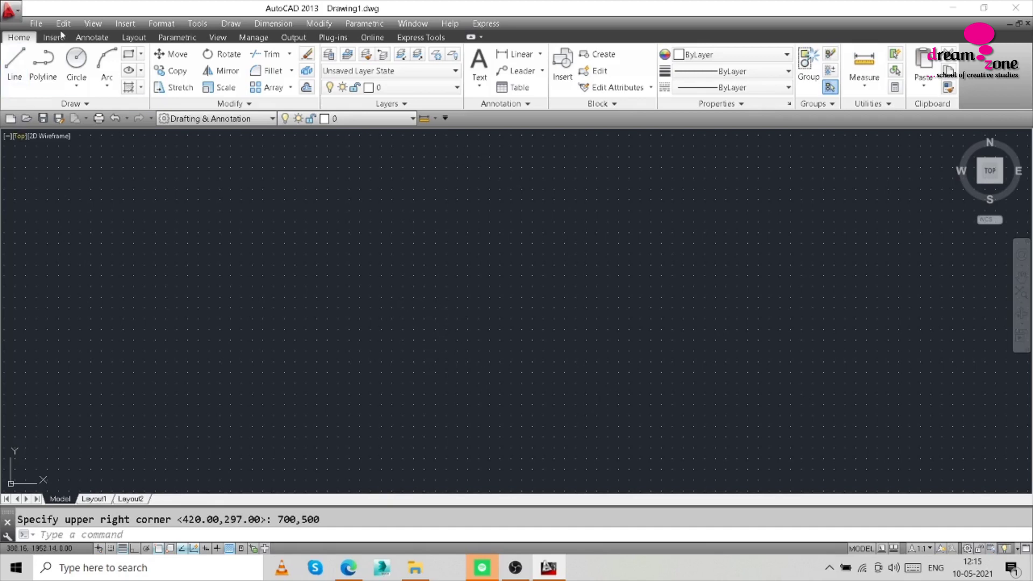
Zoom to All to fit the view to the new drawing limits.
left_click(95, 25)
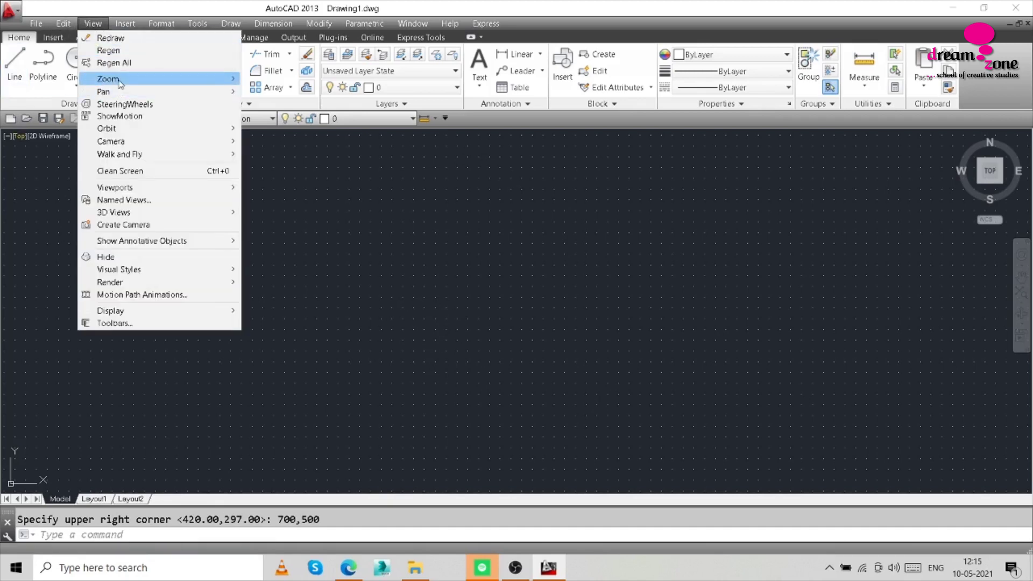
mouse_move(123, 79)
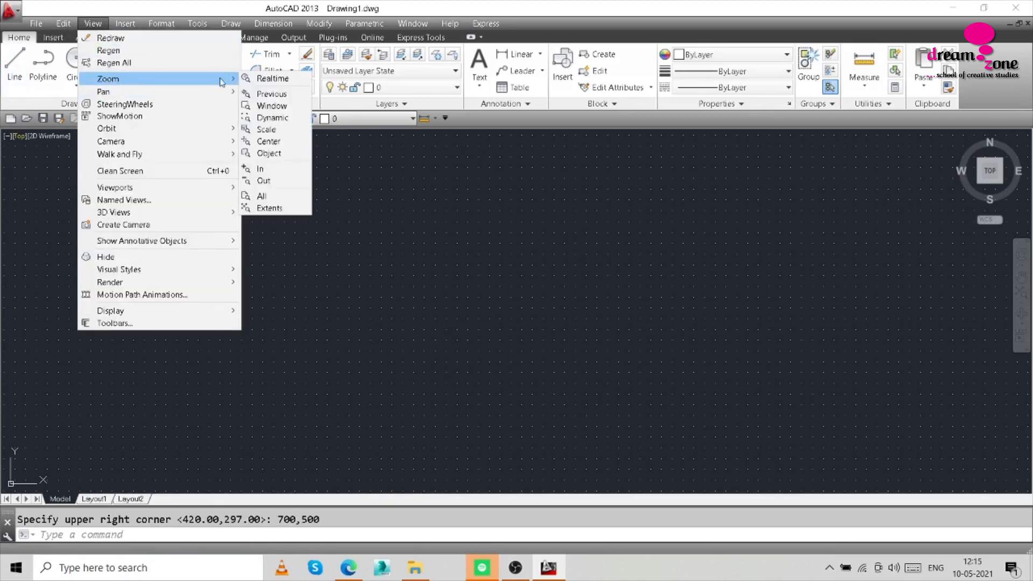
left_click(276, 198)
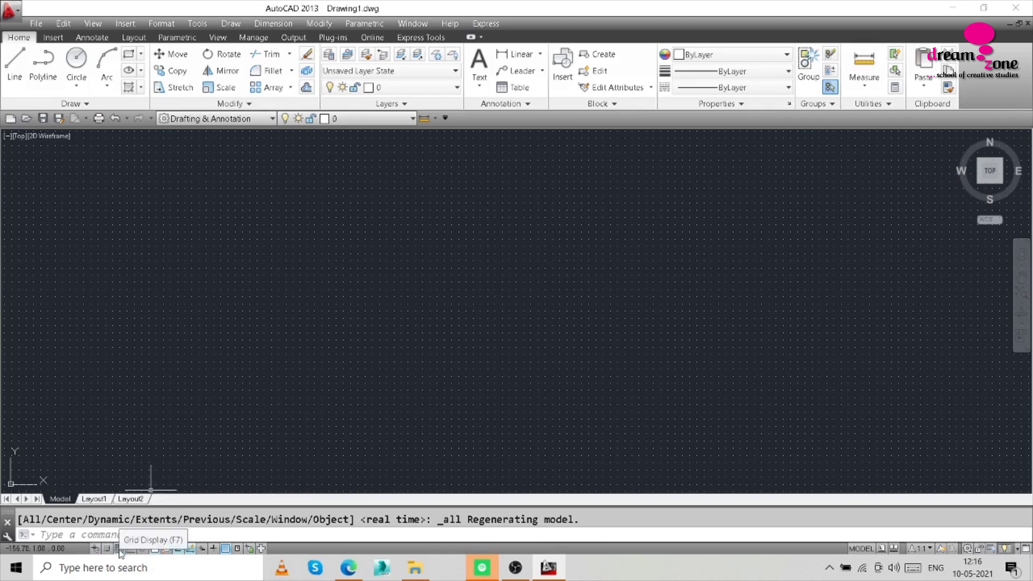
Toggle the grid off and back on, and disable Adaptive grid and Display grid beyond Limits in its settings.
left_click(119, 550)
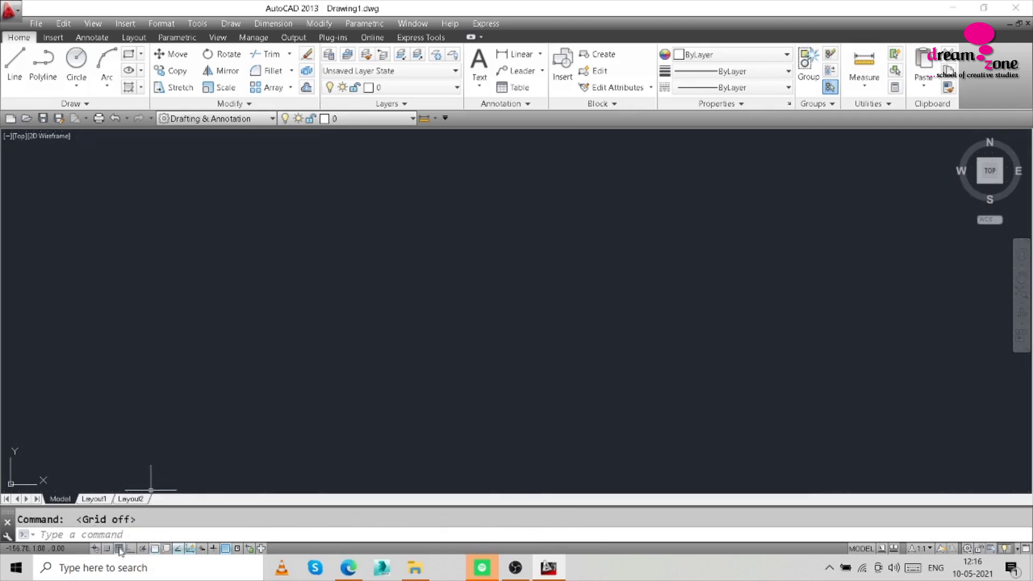
left_click(121, 553)
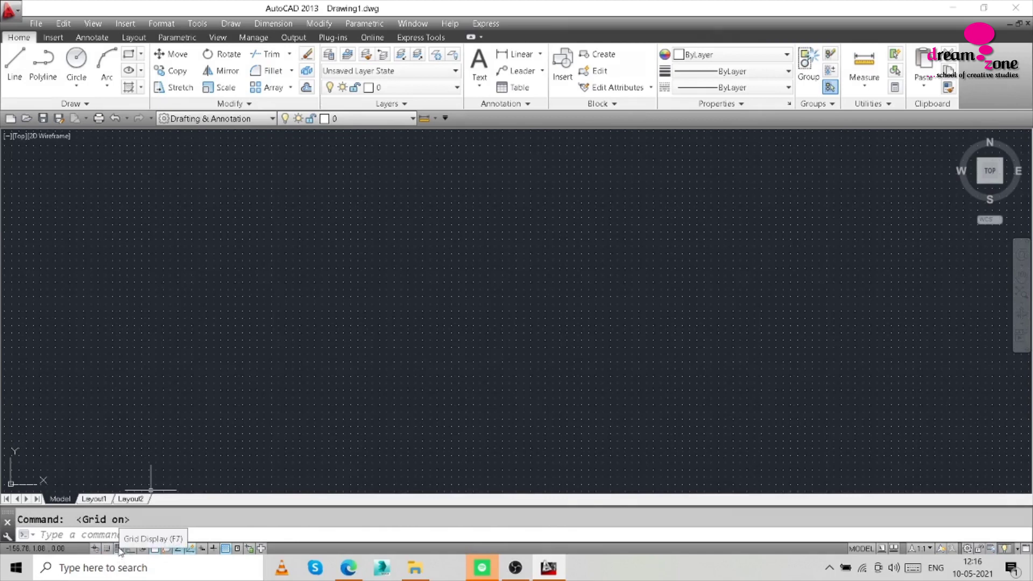
right_click(120, 549)
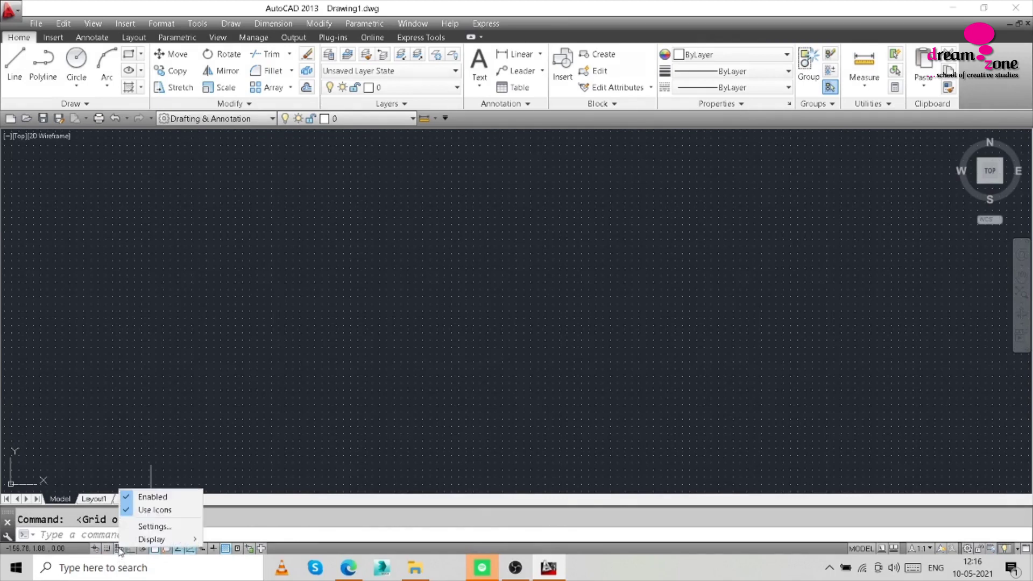
left_click(159, 528)
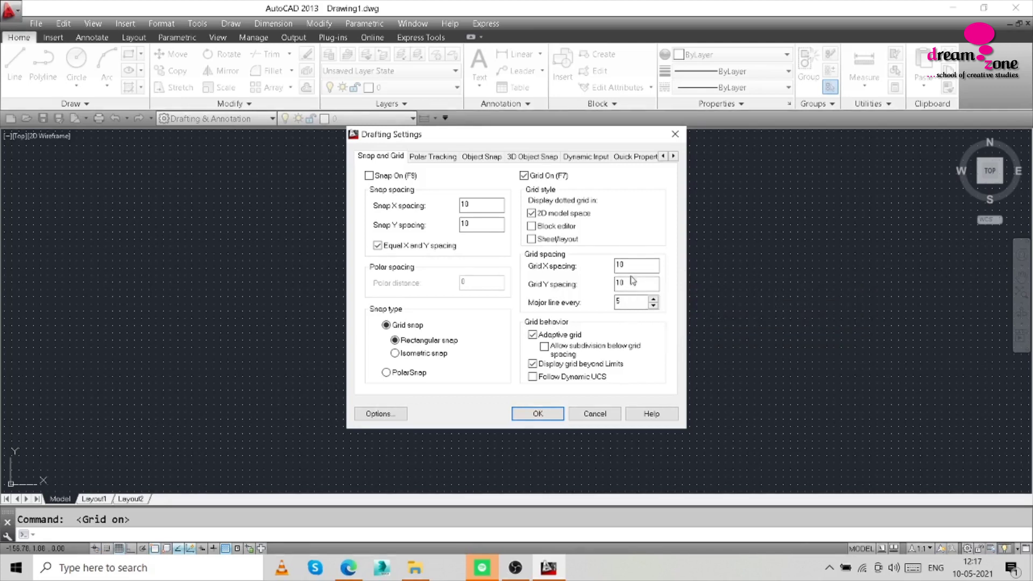
left_click(533, 335)
left_click(532, 364)
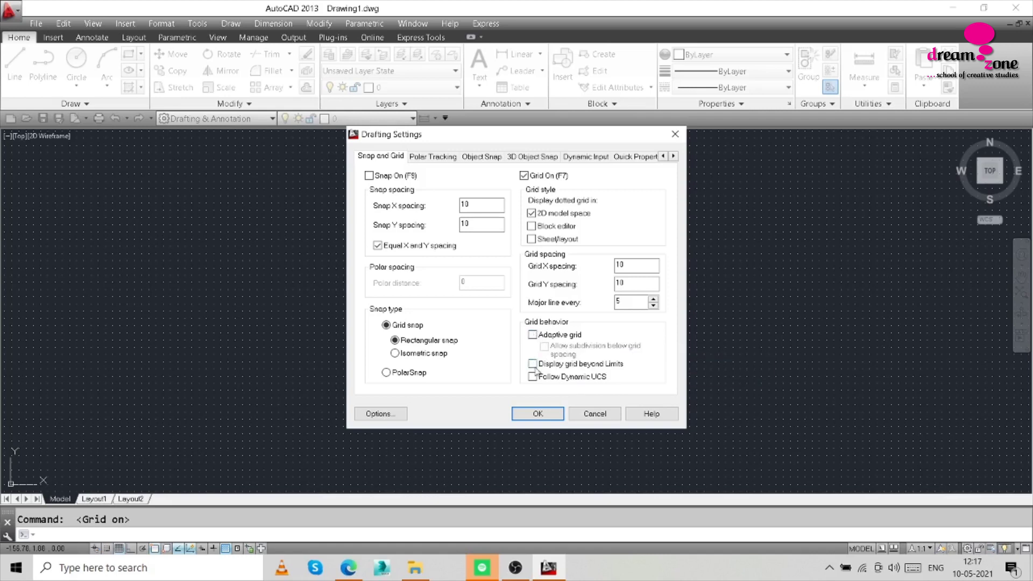
left_click(537, 414)
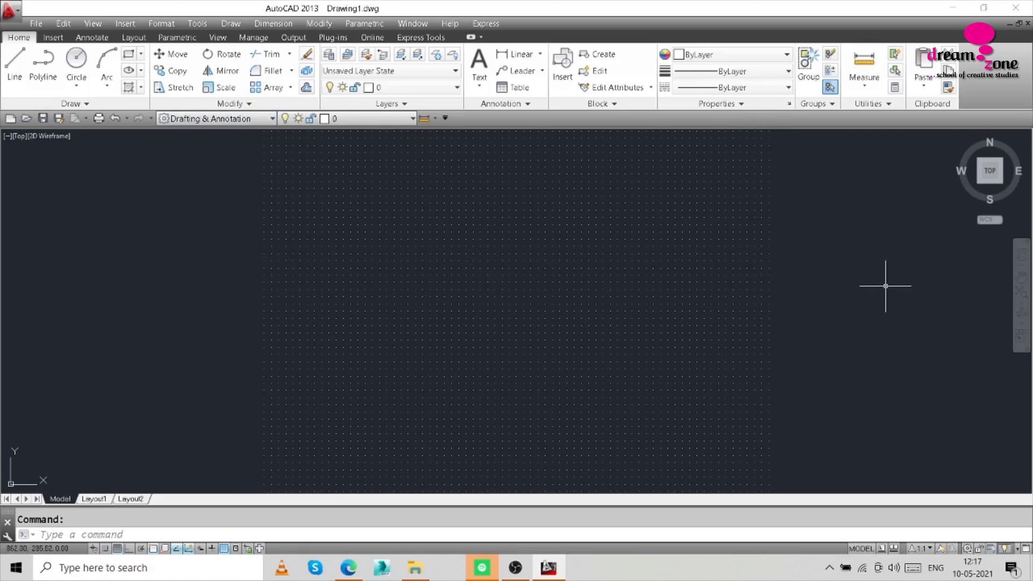
Inspect the grid's extent within the drawing limits and restore the full view with Zoom All.
scroll(440, 340, "down", 2)
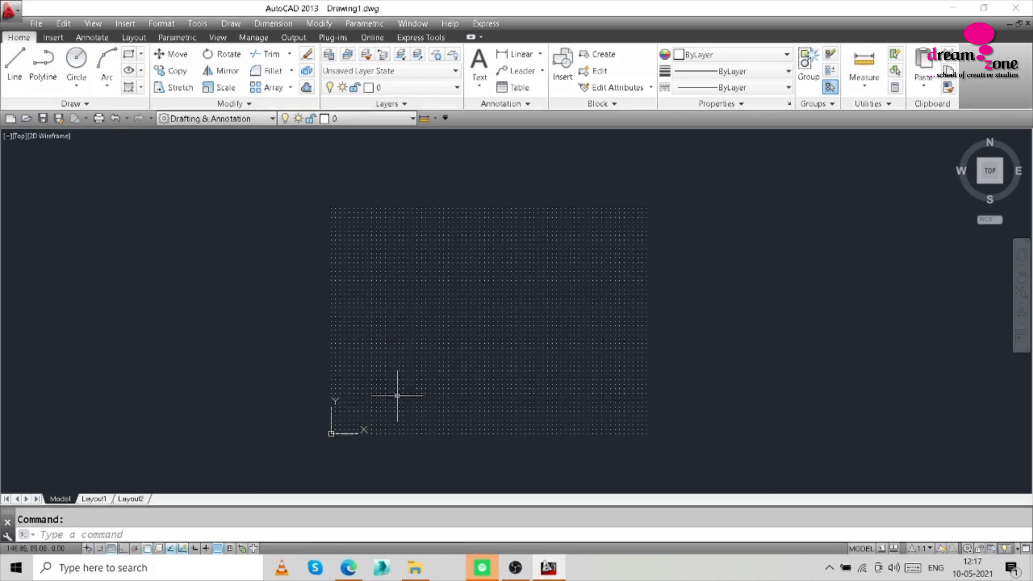
scroll(651, 232, "down", 1)
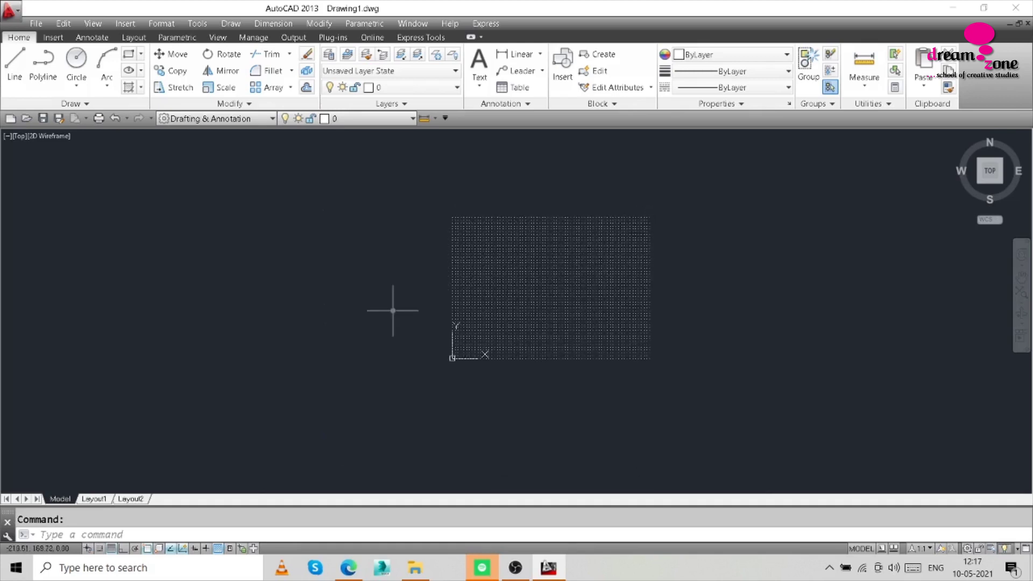
scroll(396, 307, "up", 3)
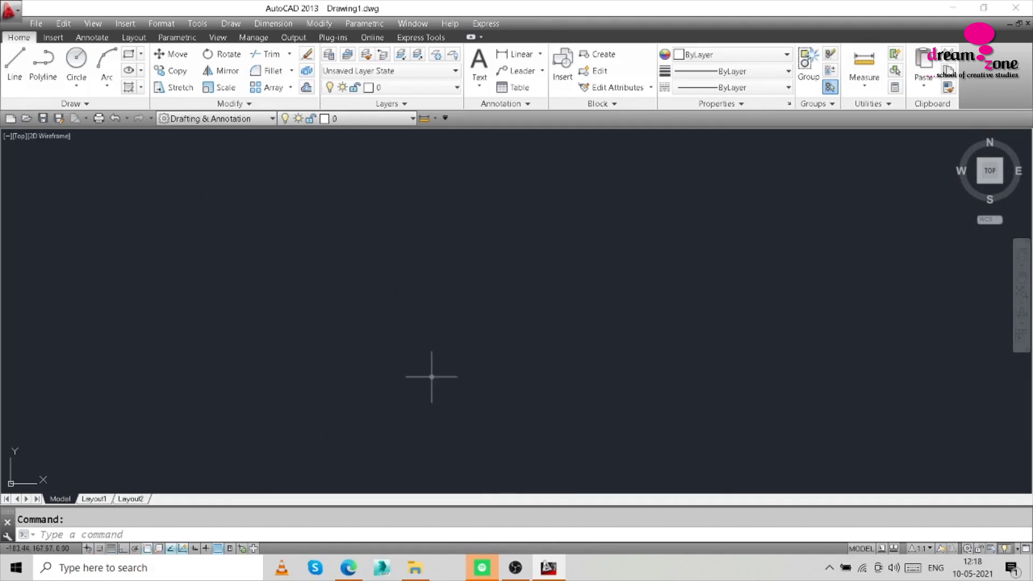
left_click(96, 26)
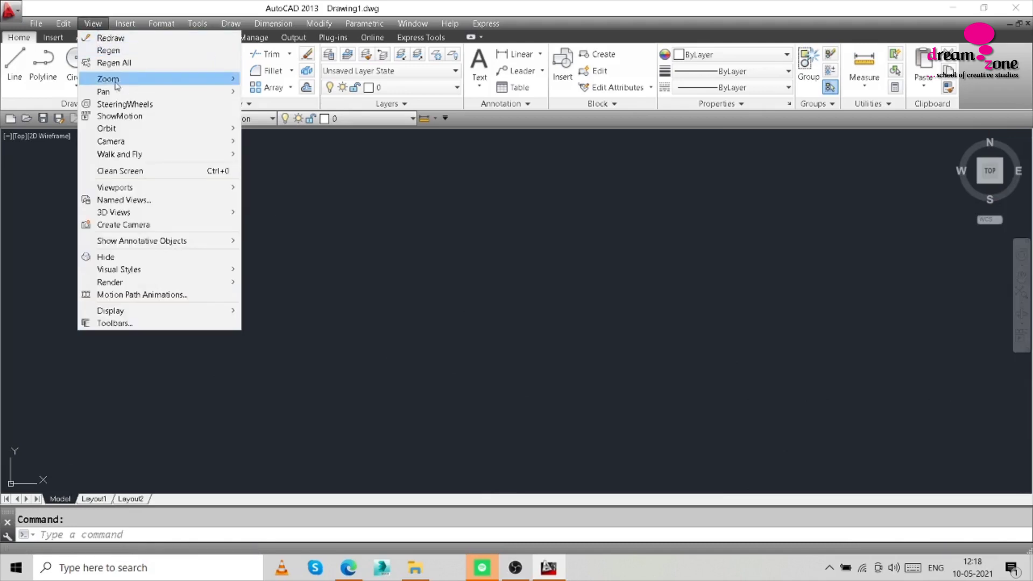
mouse_move(195, 81)
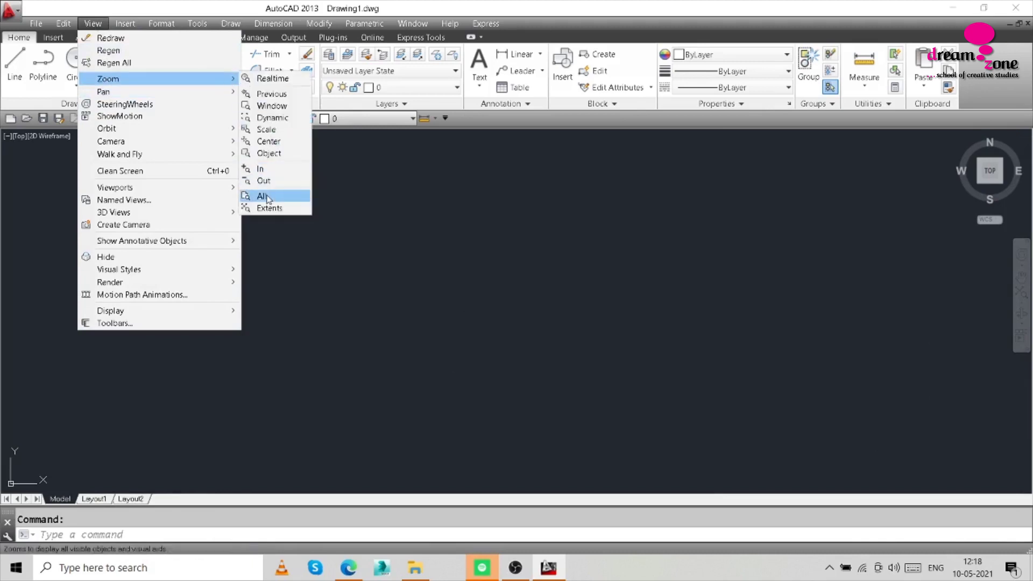
left_click(263, 197)
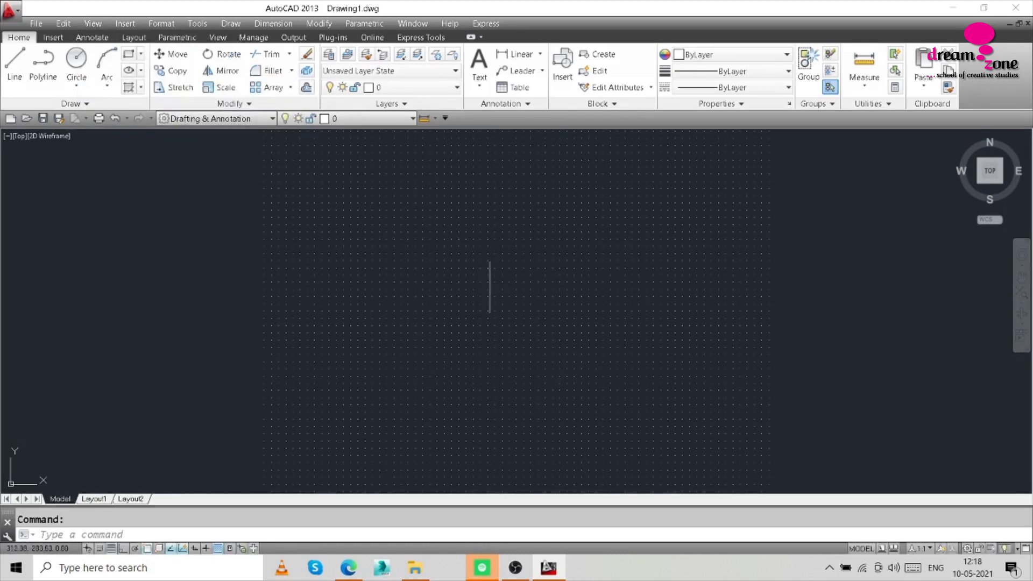
Shift the view away from the grid area and bring the drawing limits back using the ZOOM command's All option.
scroll(490, 290, "down", 2)
middle_click_drag(374, 312, 1023, 269)
middle_click_drag(552, 314, 937, 256)
middle_click_drag(784, 327, 837, 290)
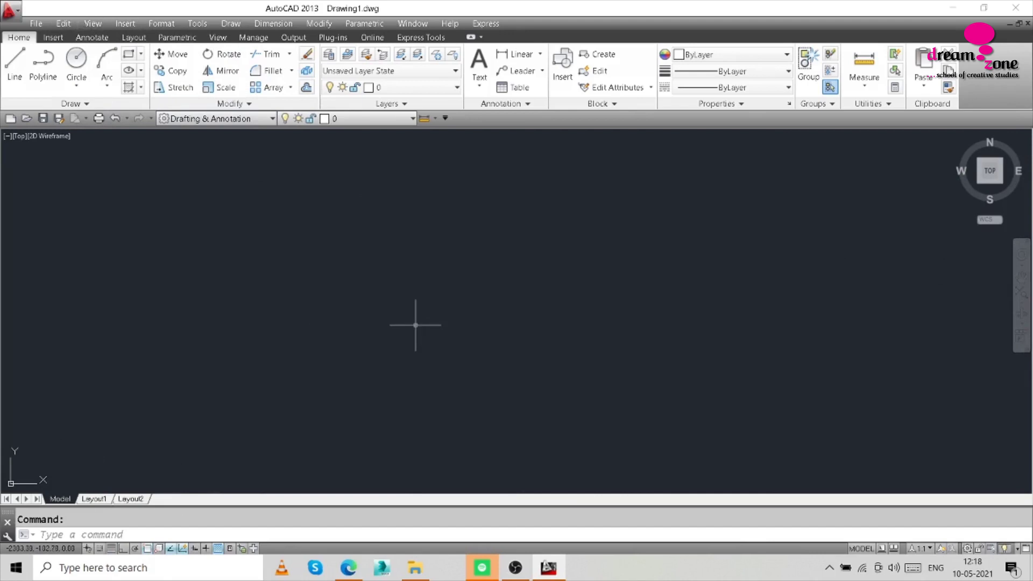
type("Z")
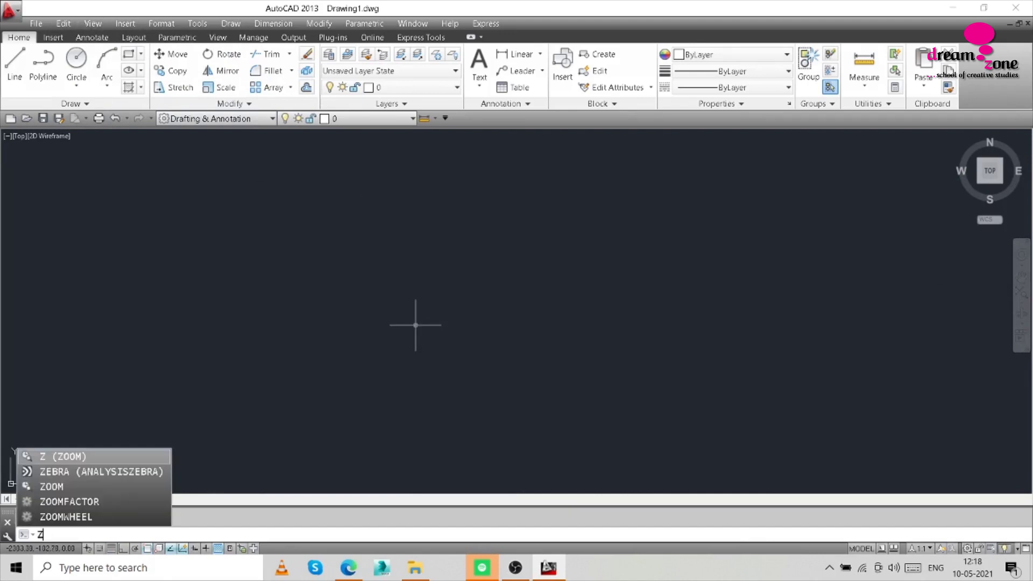
key("Return")
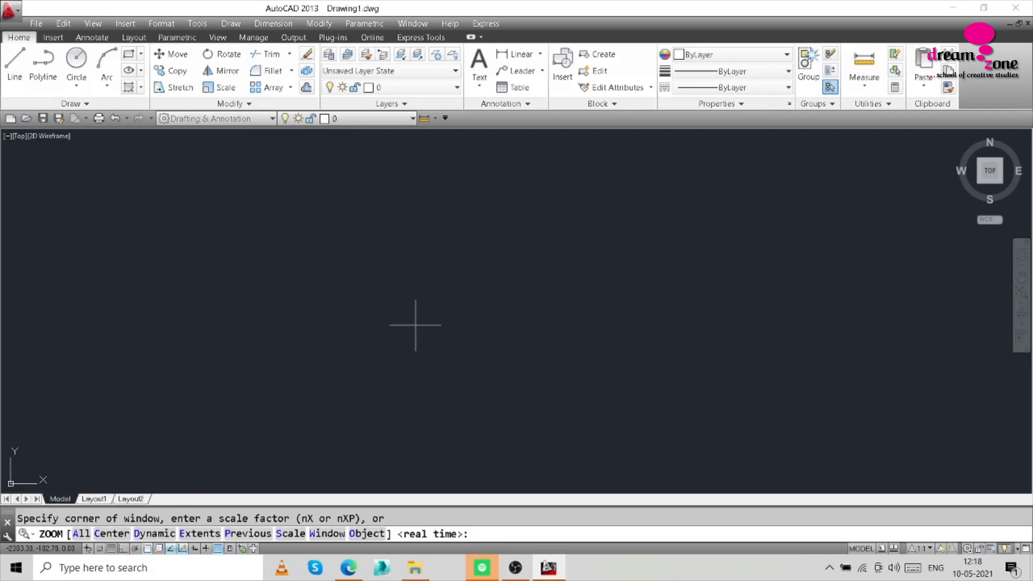
key("Return")
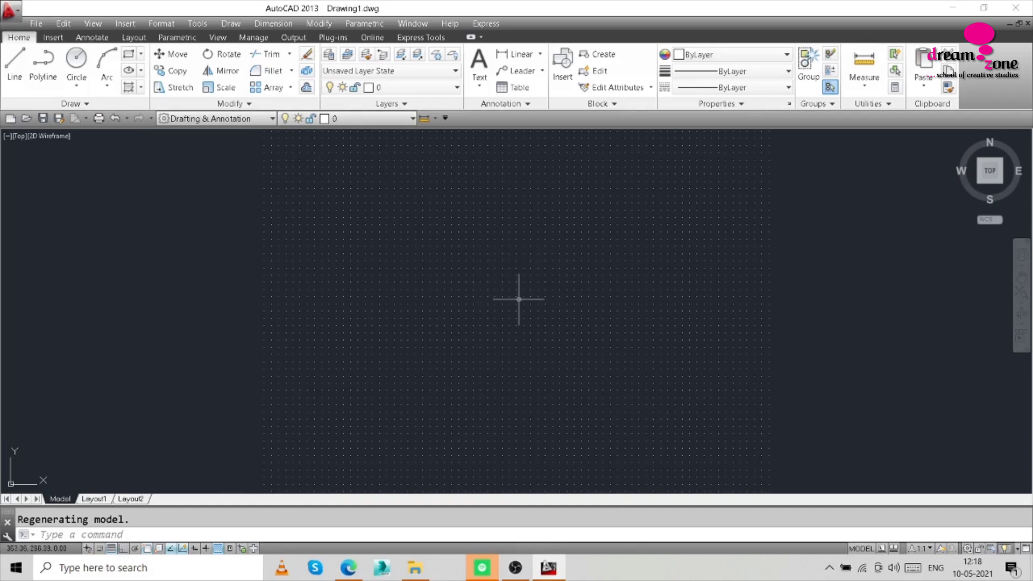
left_click(516, 562)
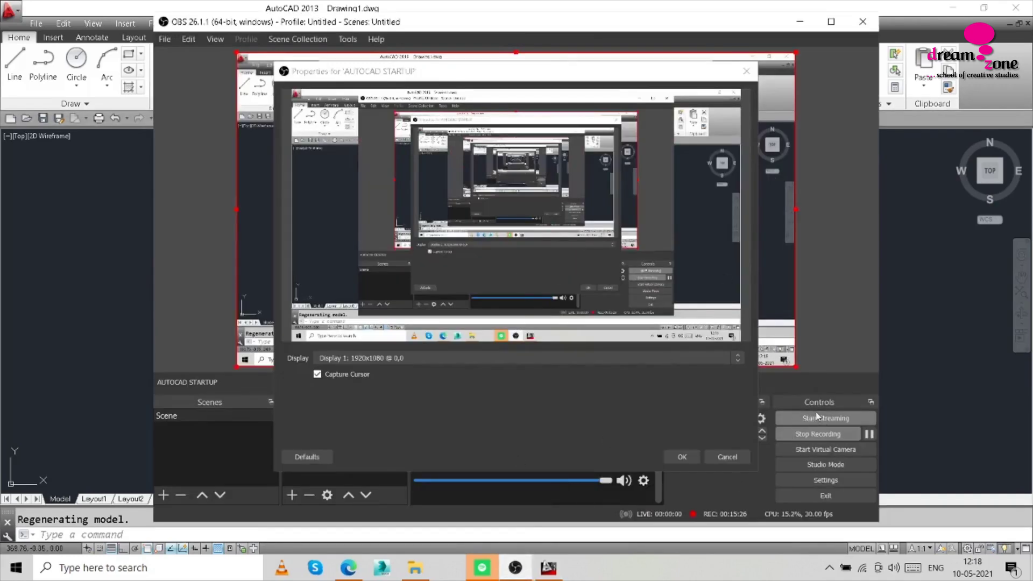